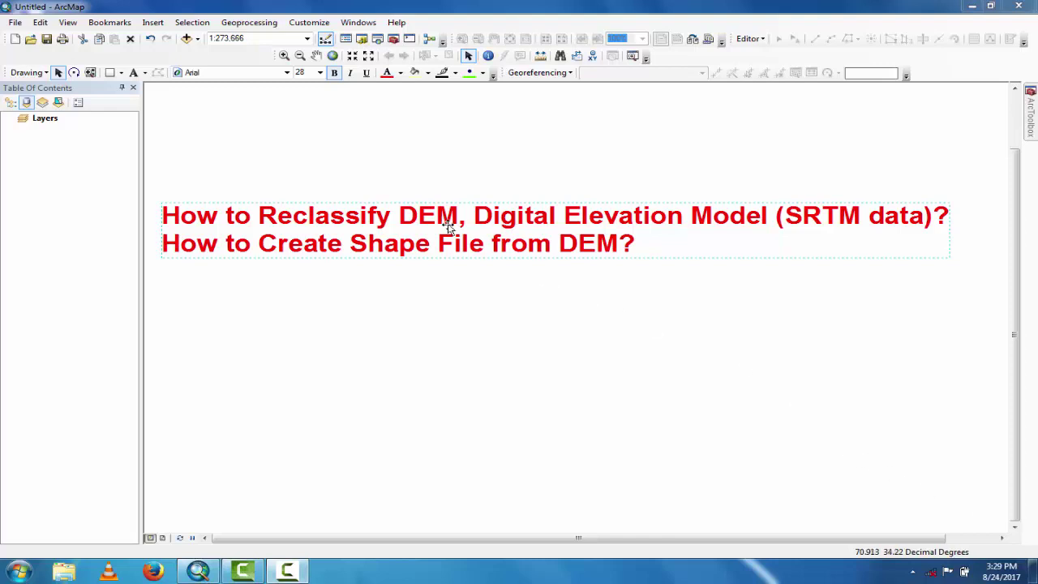
Delete the red title text from the map and add the srtm_1.tif raster from the Pakistantif srtm.tif files folder
right_click(405, 218)
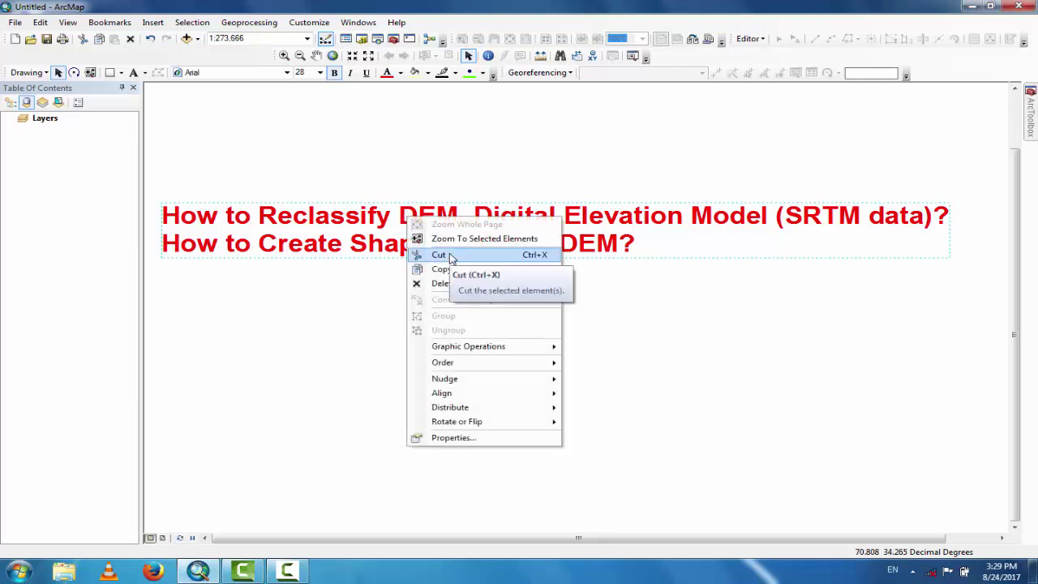
click(444, 283)
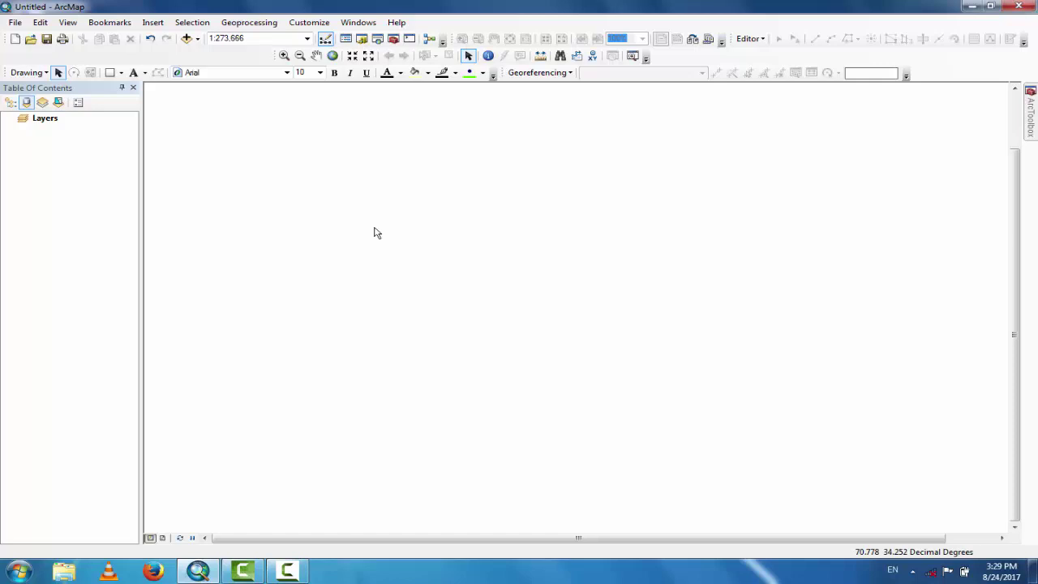
click(186, 40)
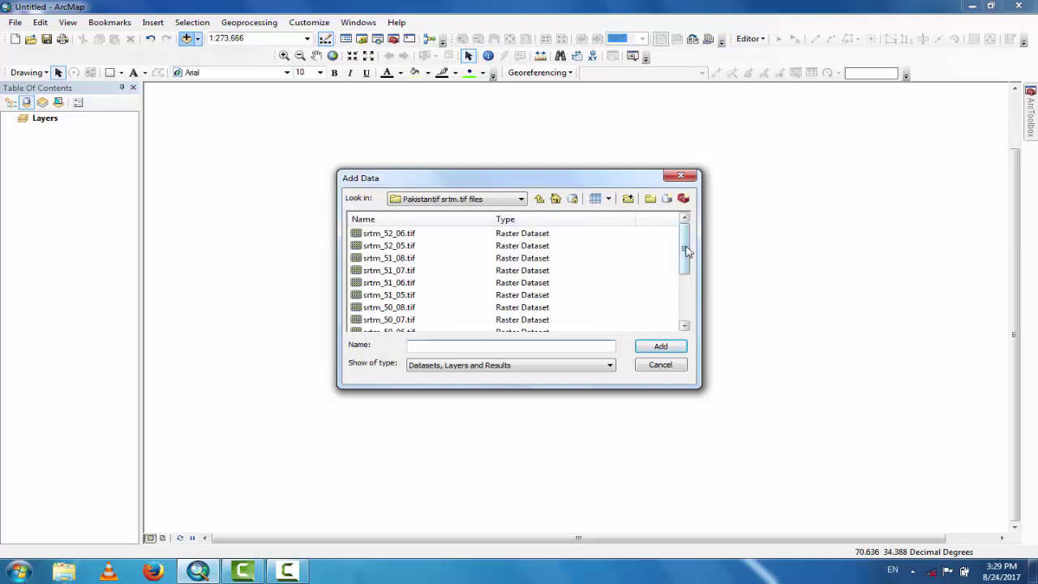
drag(686, 252, 686, 280)
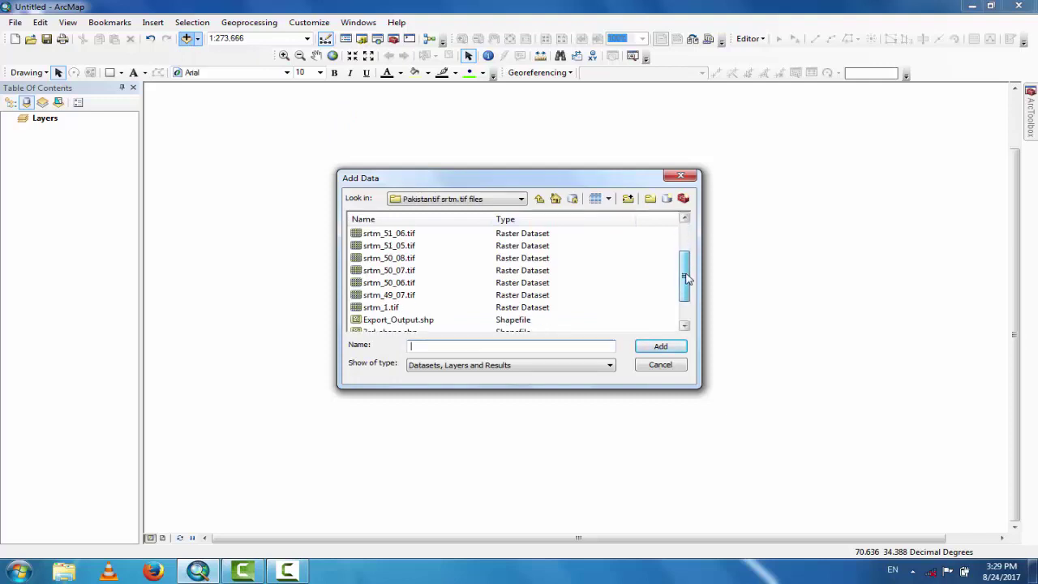
click(378, 308)
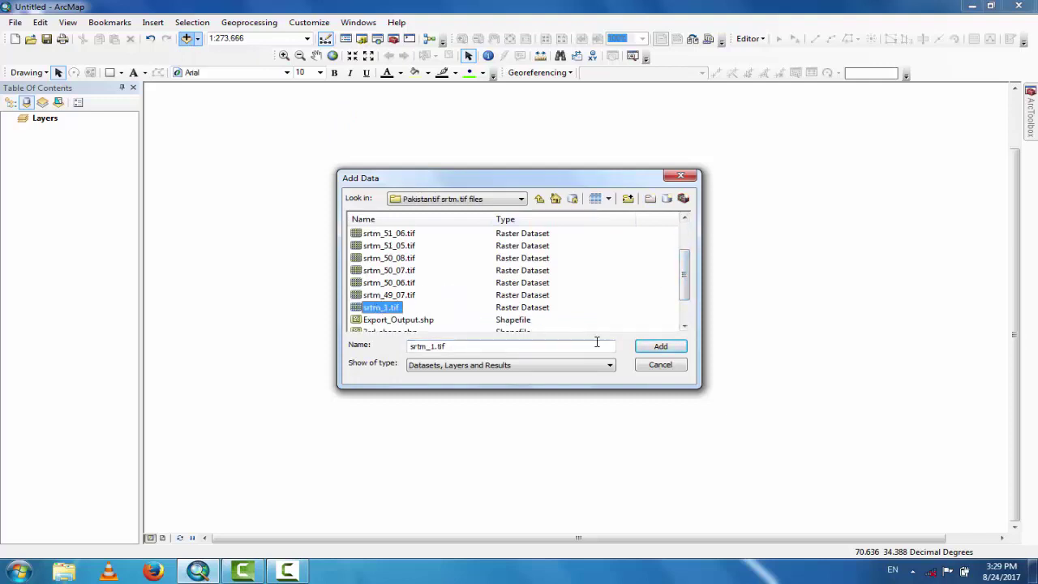
click(645, 348)
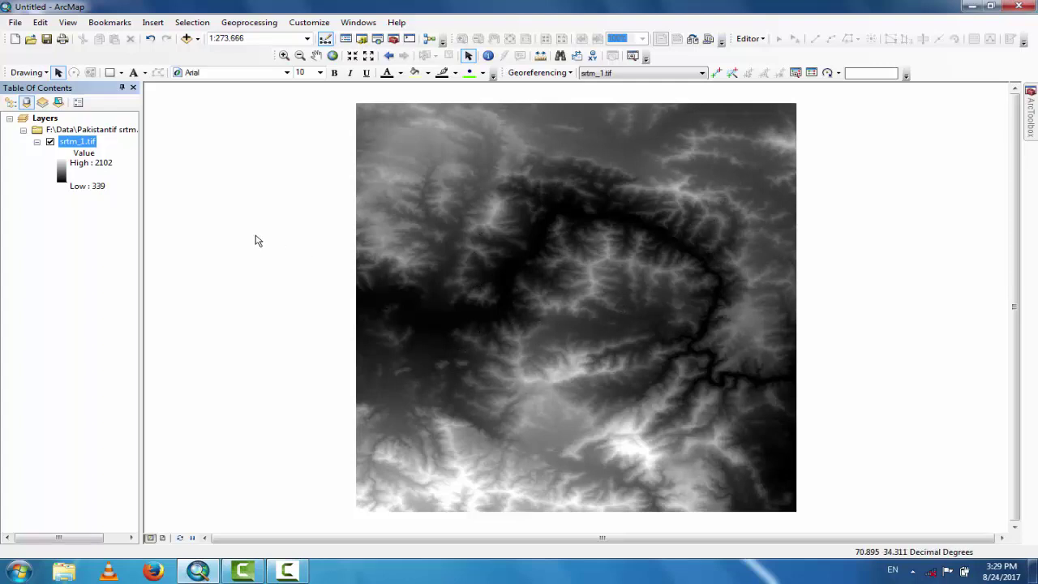
Switch the srtm_1.tif layer's symbology from Stretched to Classified
right_click(74, 145)
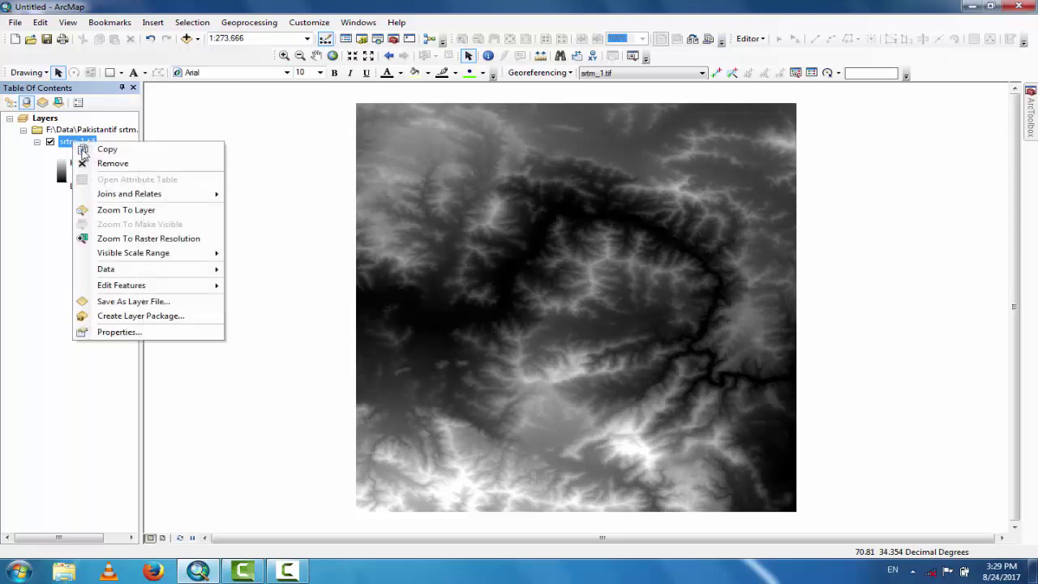
click(119, 332)
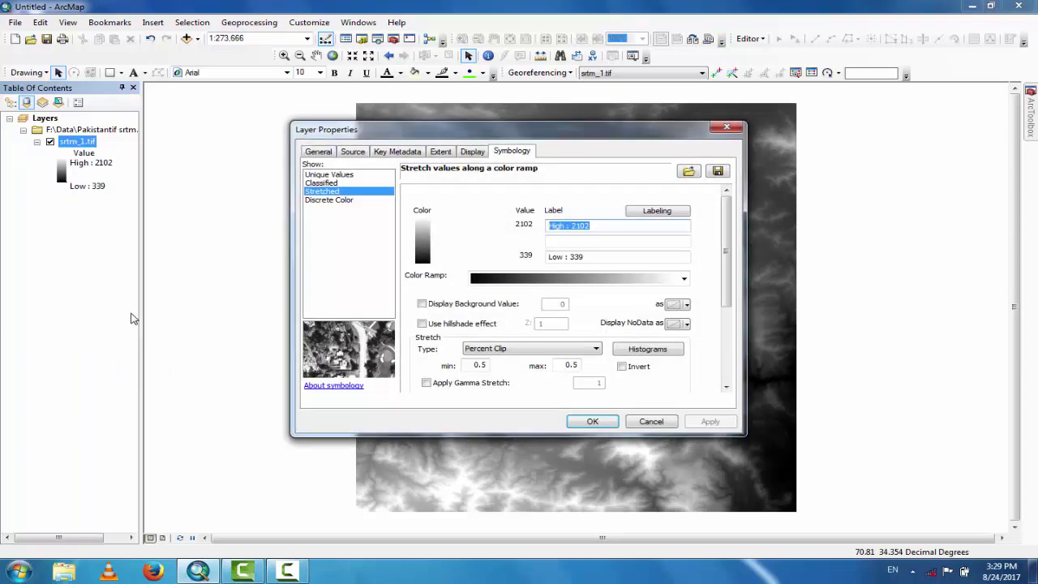
click(322, 183)
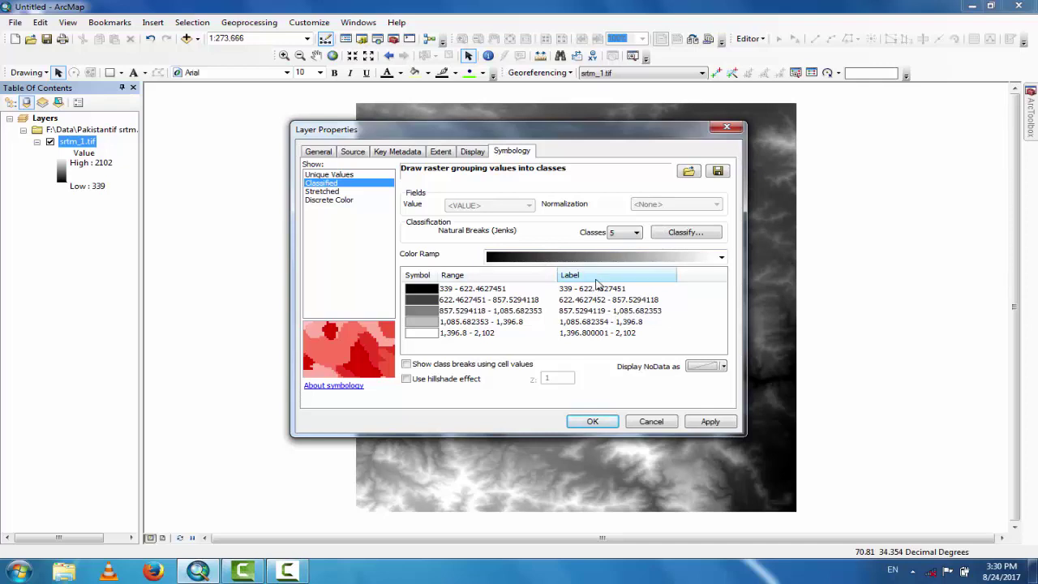
Format the elevation class labels to 1 decimal place and apply the classified symbology to the layer
click(597, 282)
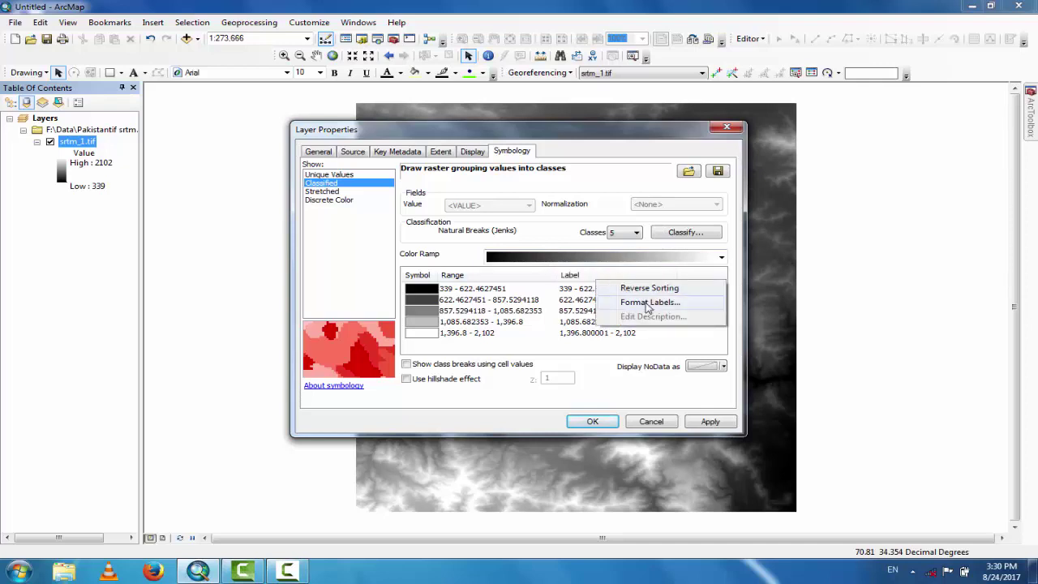
click(648, 303)
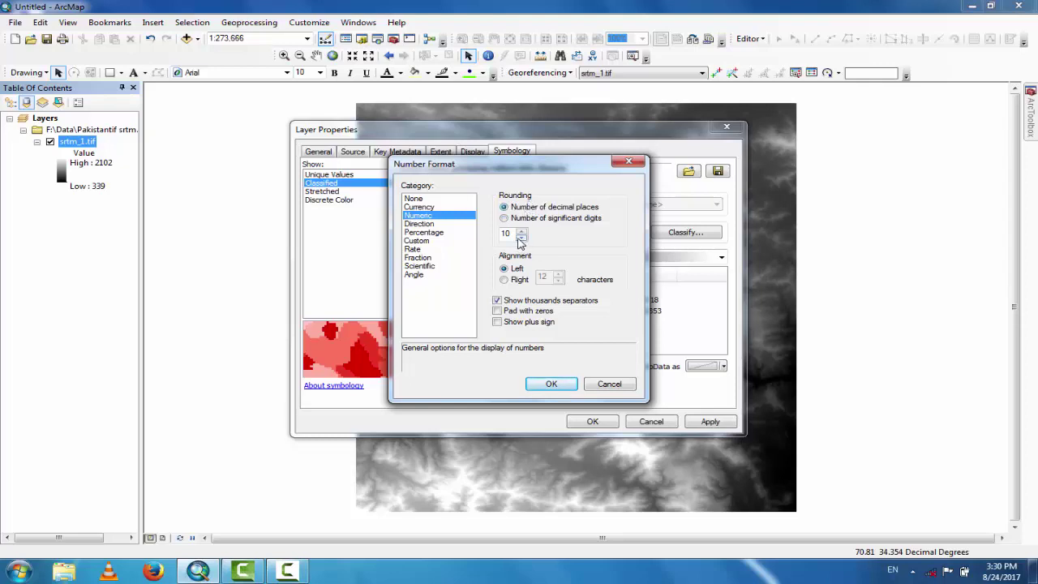
click(521, 238)
click(520, 238)
click(521, 237)
click(521, 238)
click(562, 383)
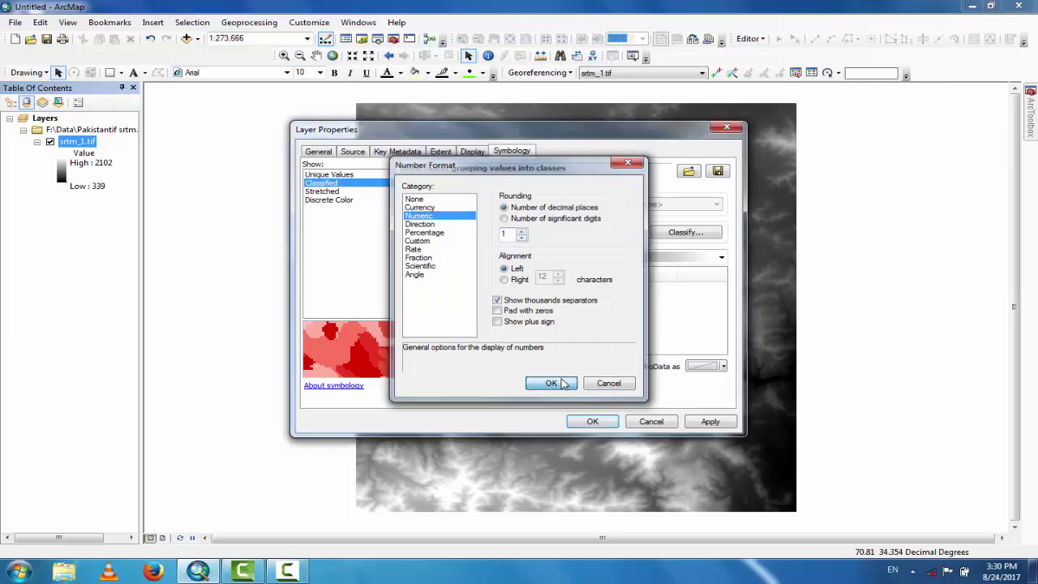
click(708, 421)
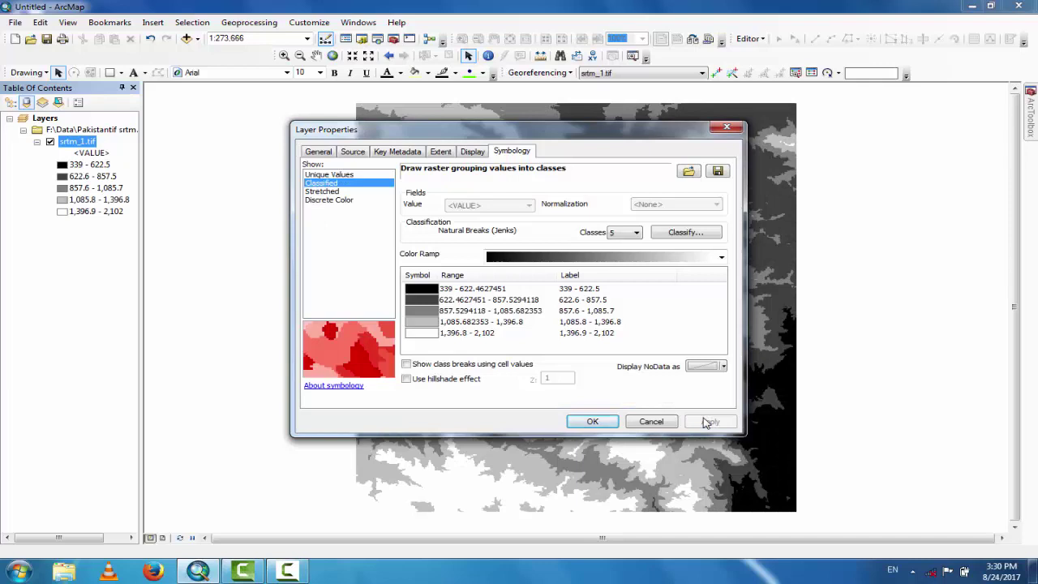
click(605, 423)
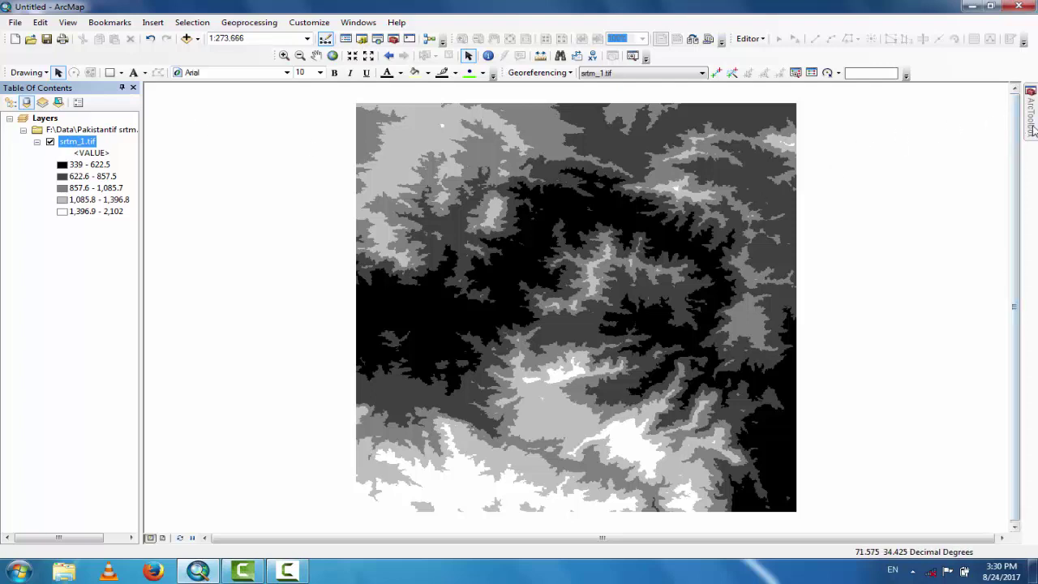
Run the Spatial Analyst Reclassify tool on srtm_1.tif using the Value field, the default five-class table and the default output raster
mouse_move(1031, 130)
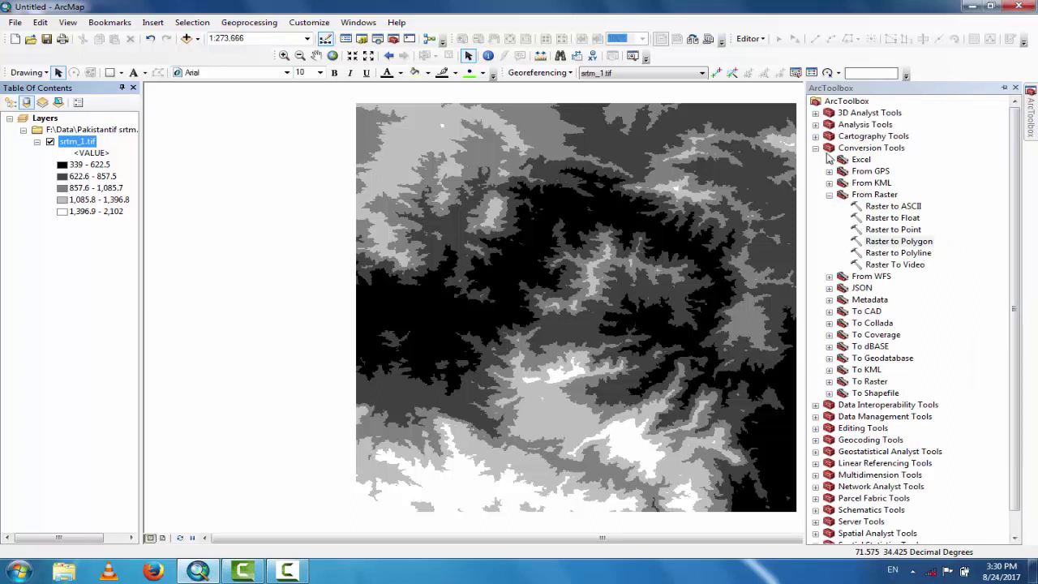
click(816, 148)
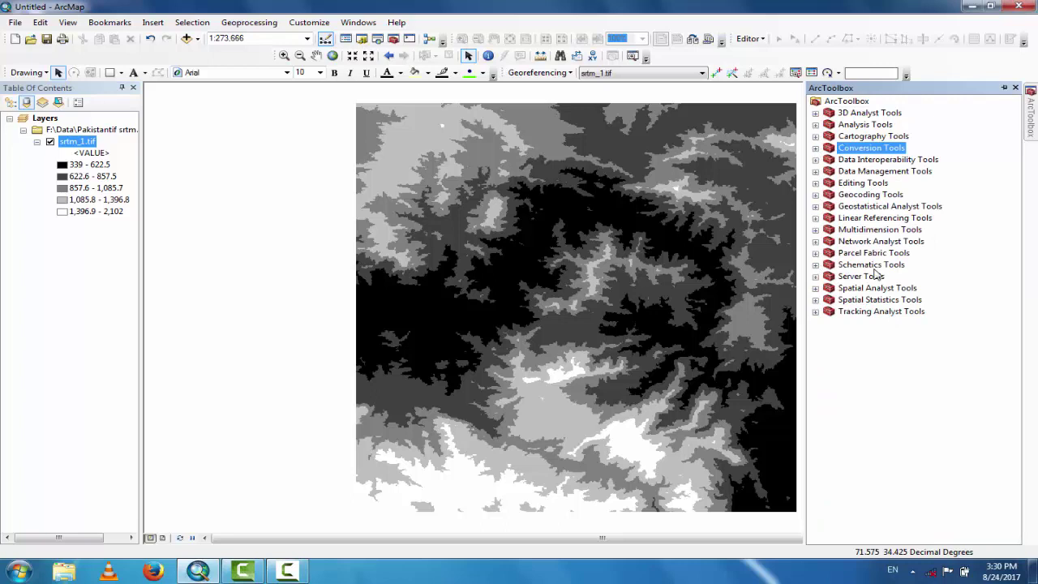
click(816, 288)
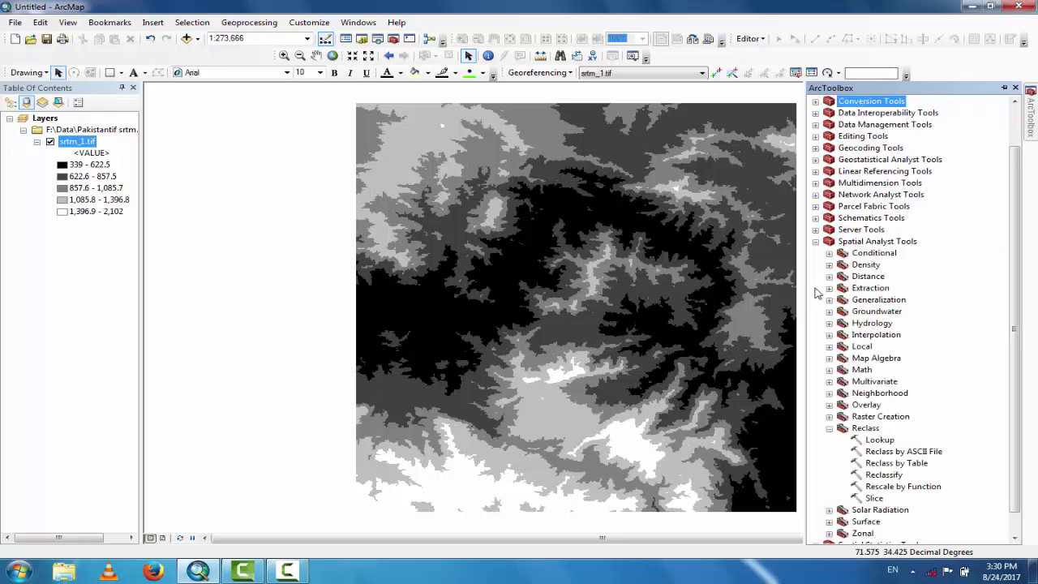
click(829, 428)
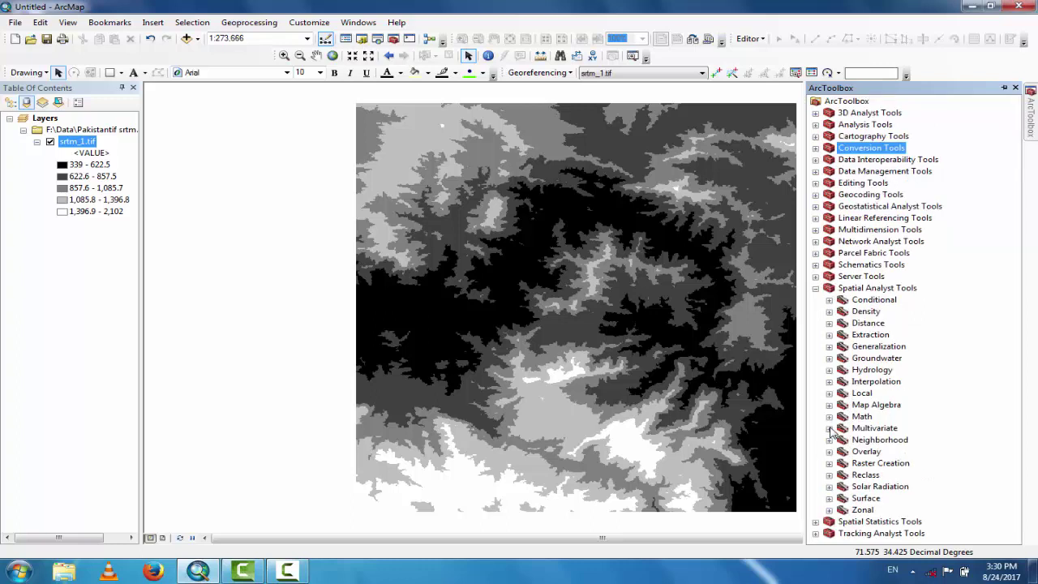
click(828, 475)
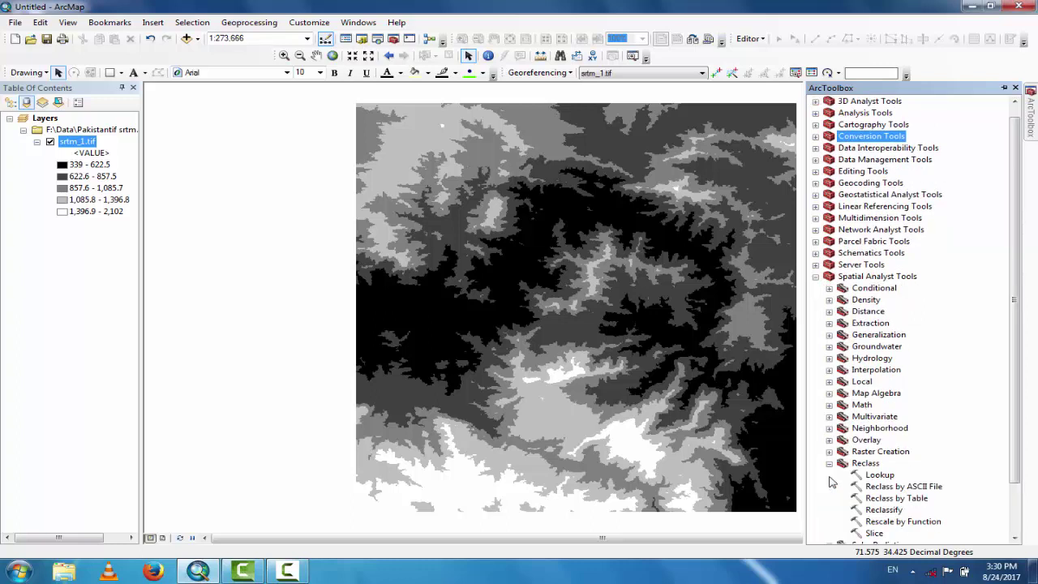
click(870, 511)
double_click(880, 510)
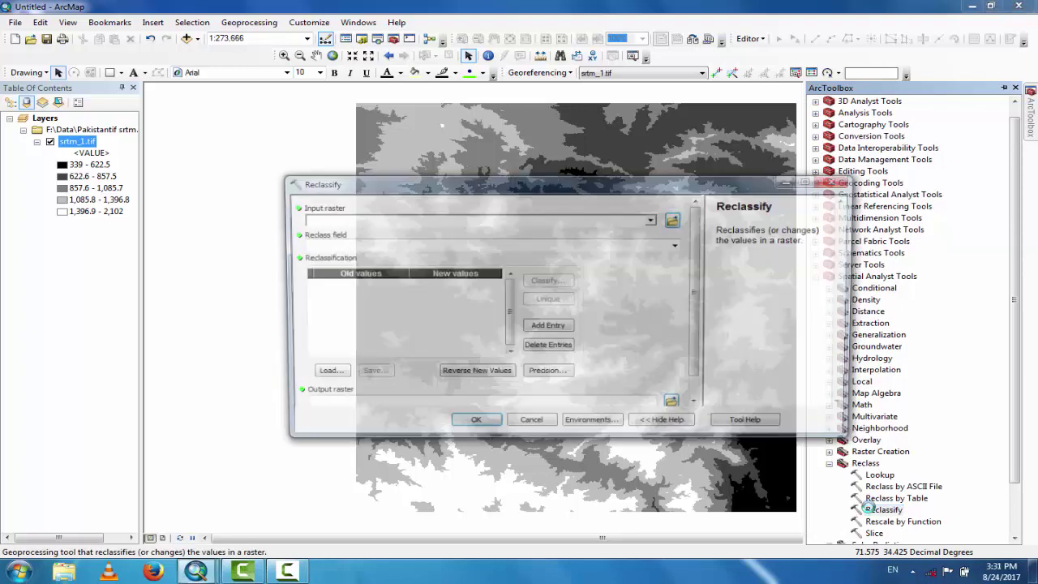
click(653, 220)
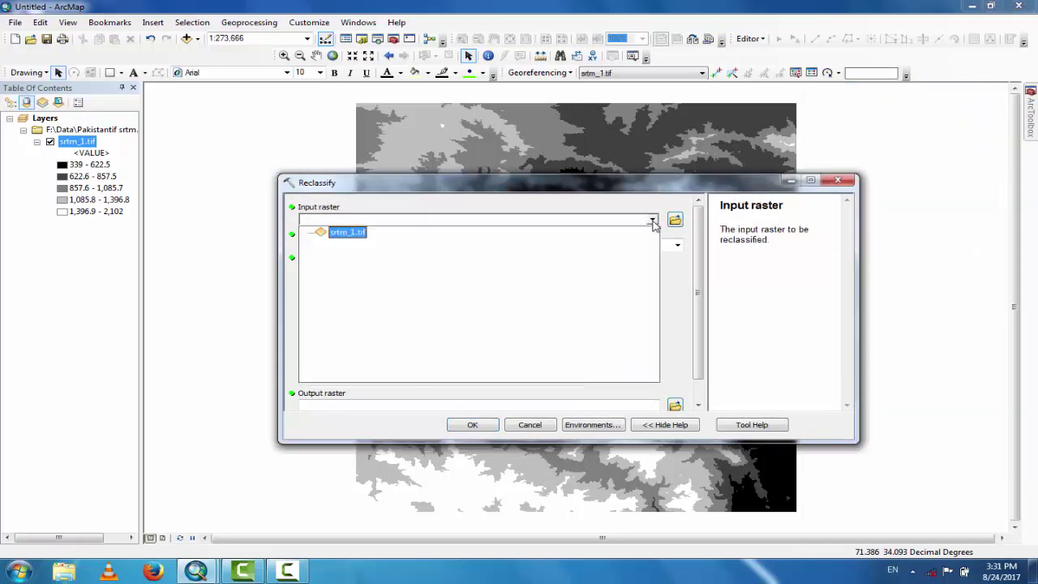
click(351, 235)
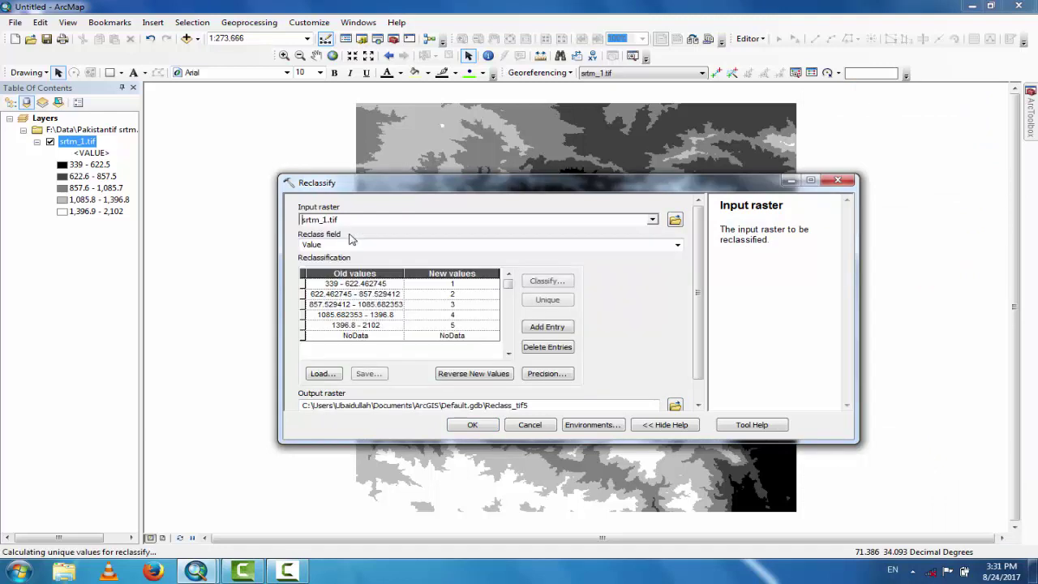
click(701, 354)
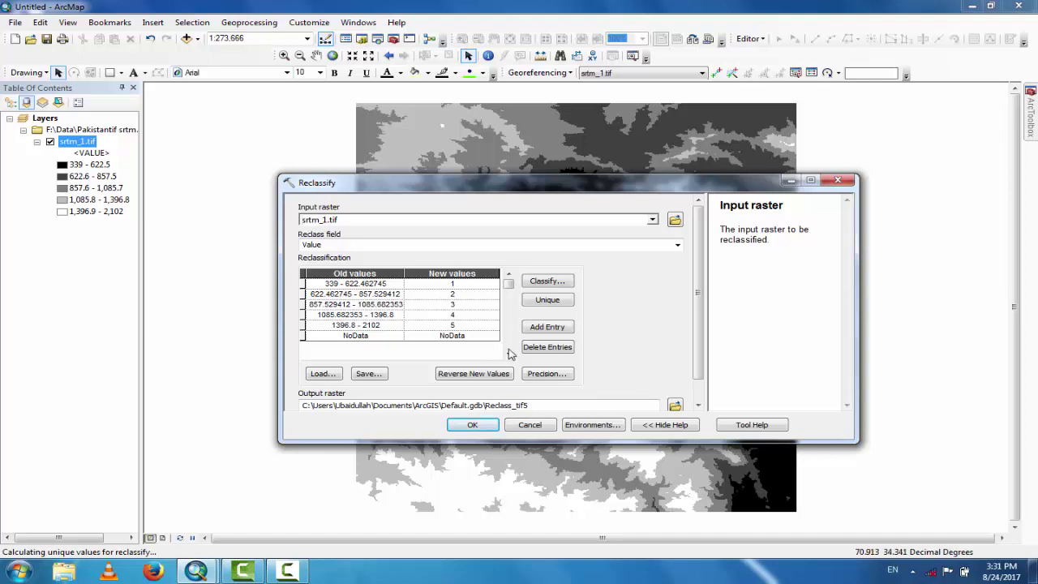
click(471, 425)
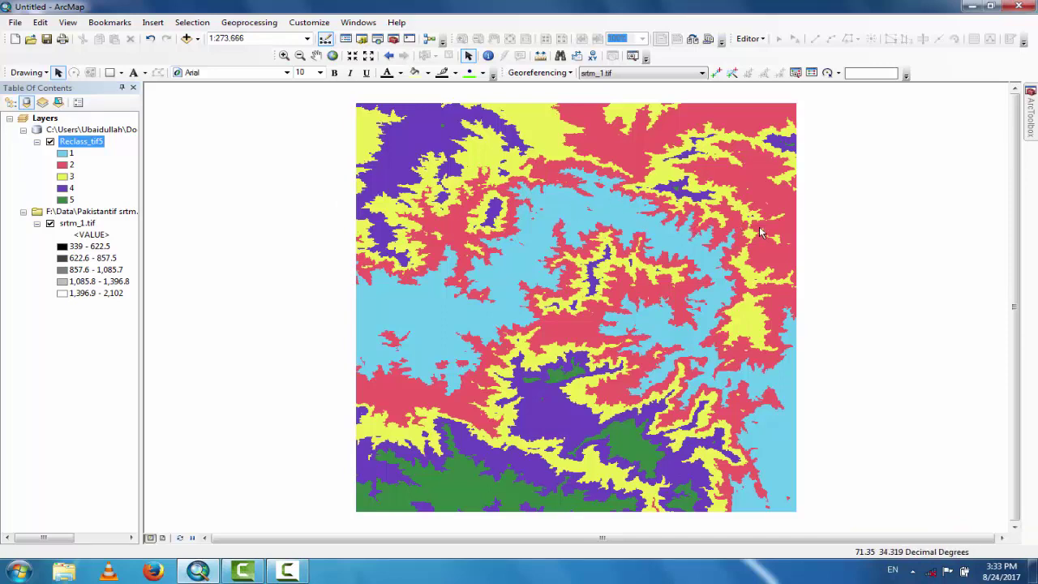
Convert the reclassified raster to polygon features with Raster to Polygon, using the Value field, simplified polygons and the default output location
mouse_move(1032, 122)
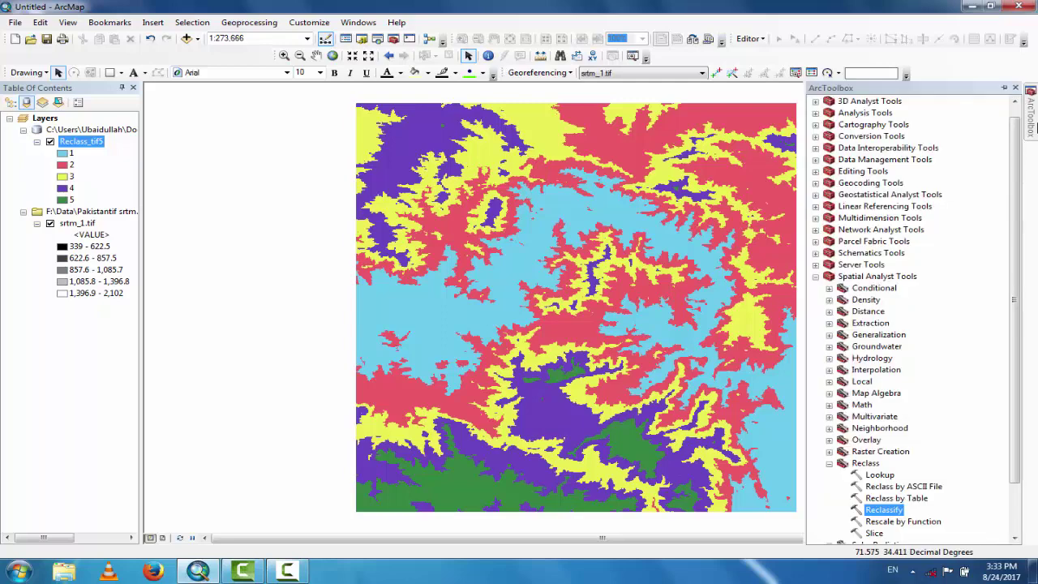
click(815, 277)
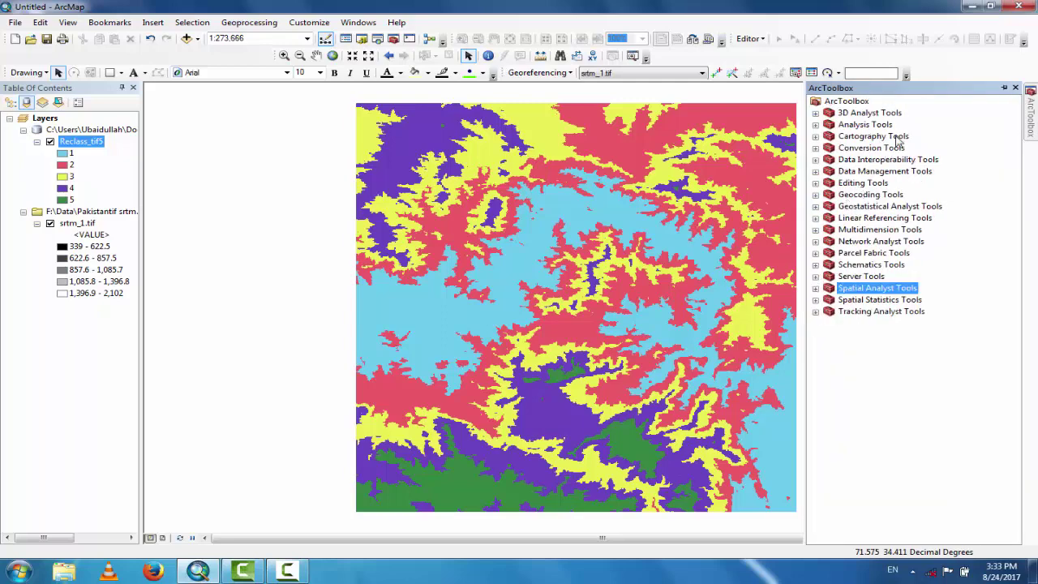
click(815, 148)
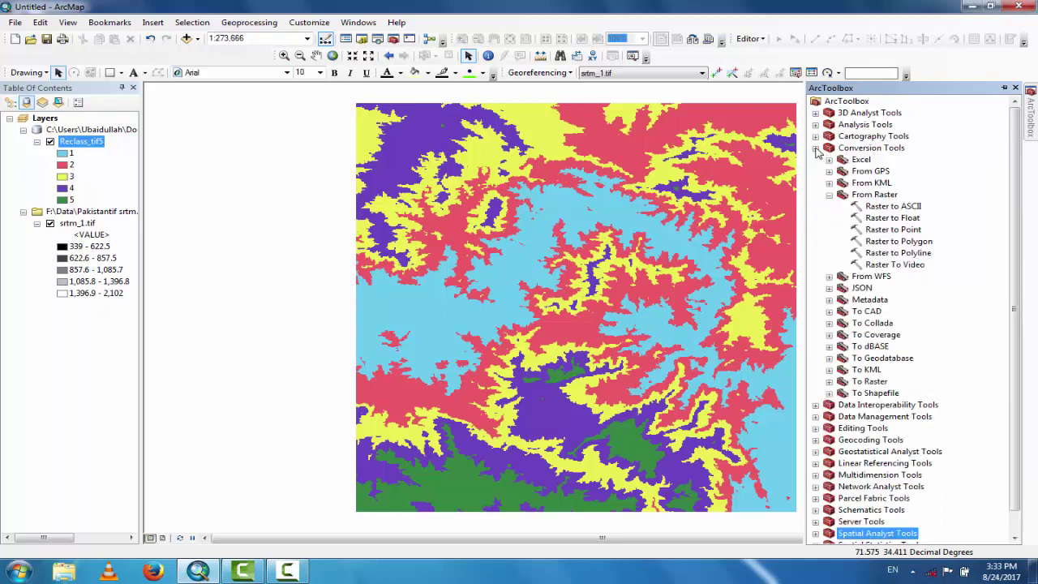
click(829, 196)
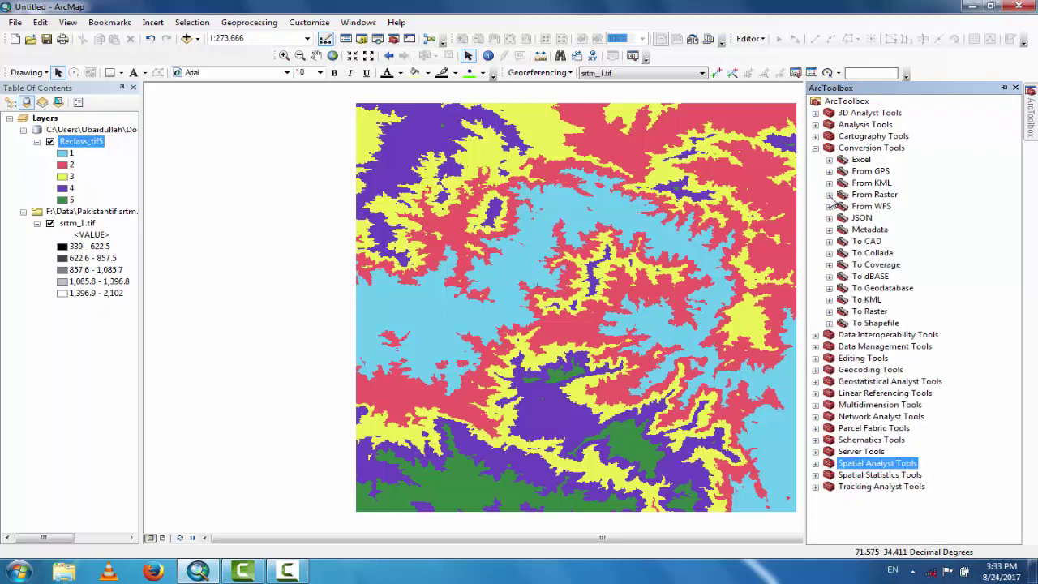
click(862, 198)
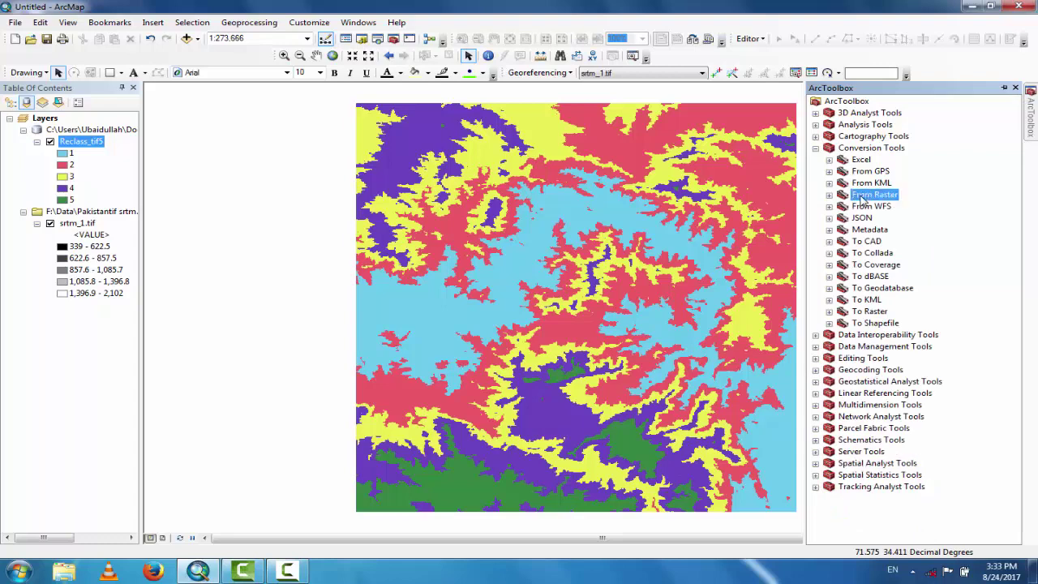
click(829, 195)
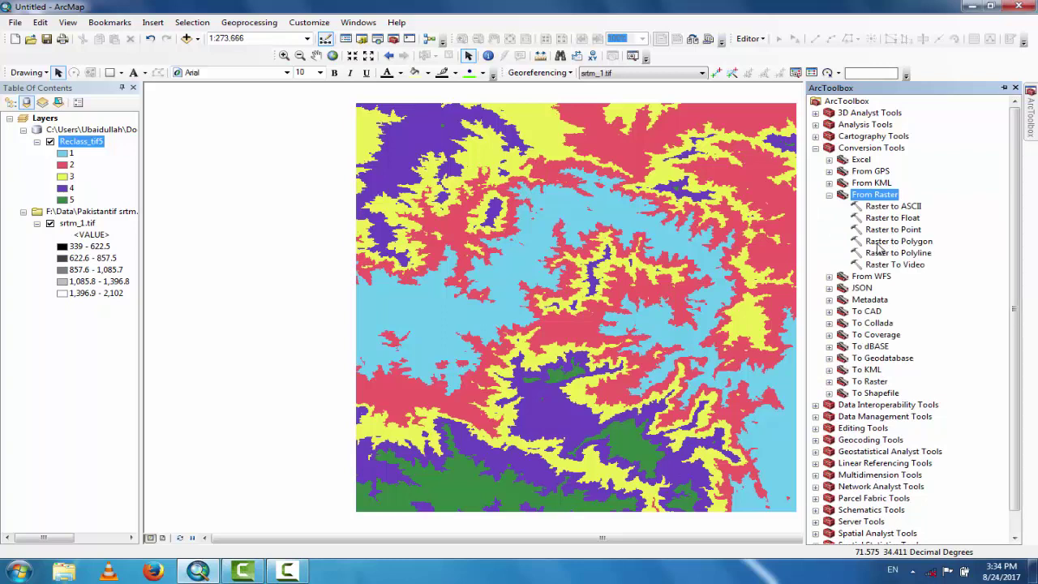
double_click(877, 243)
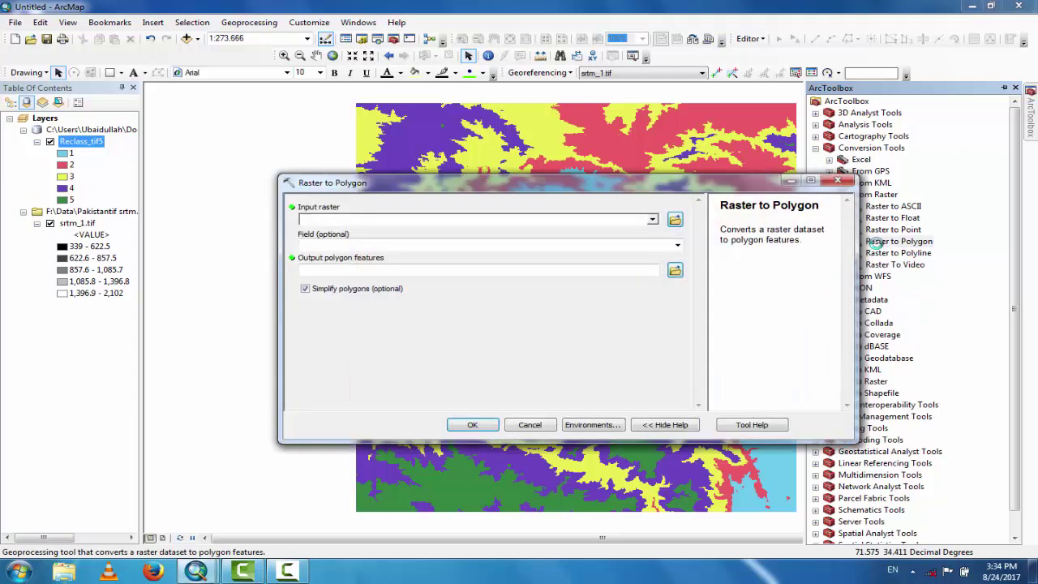
click(653, 221)
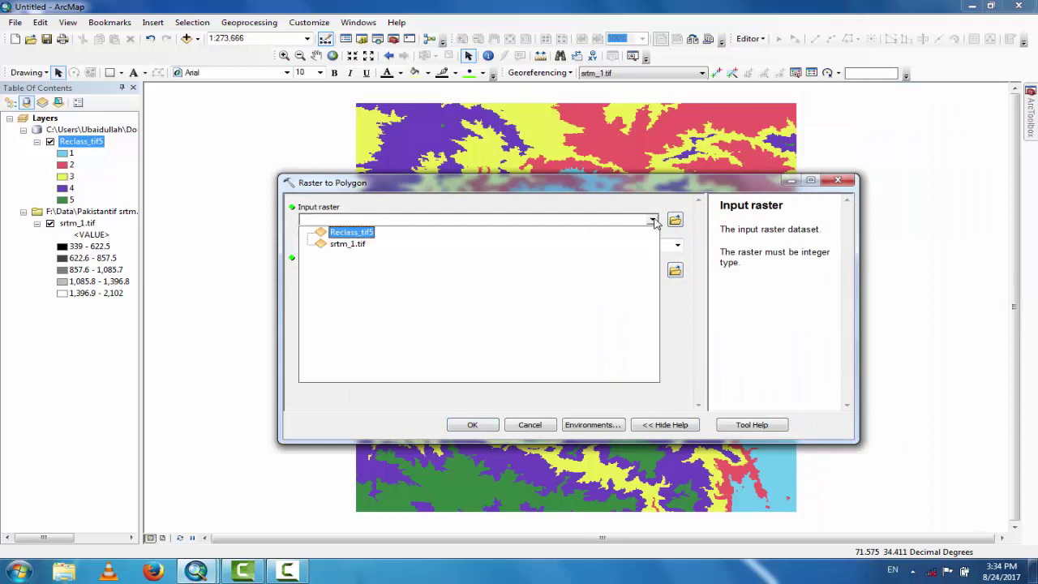
click(350, 233)
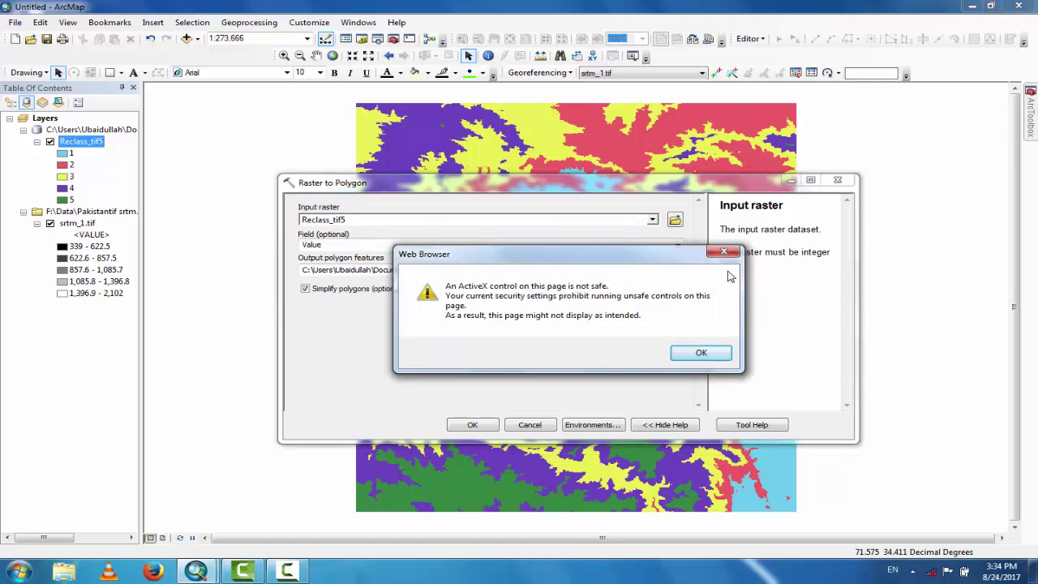
click(697, 353)
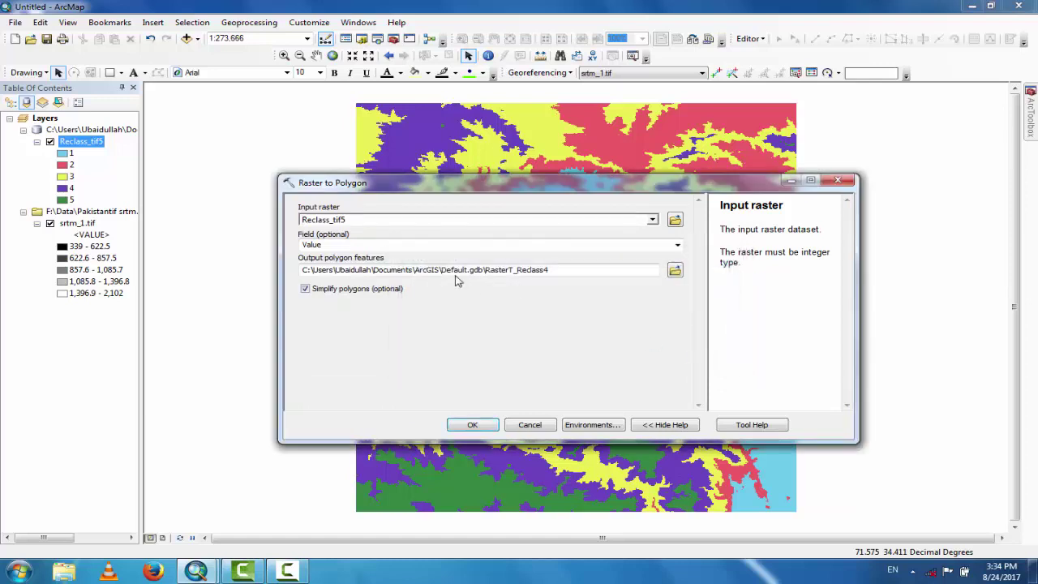
click(471, 425)
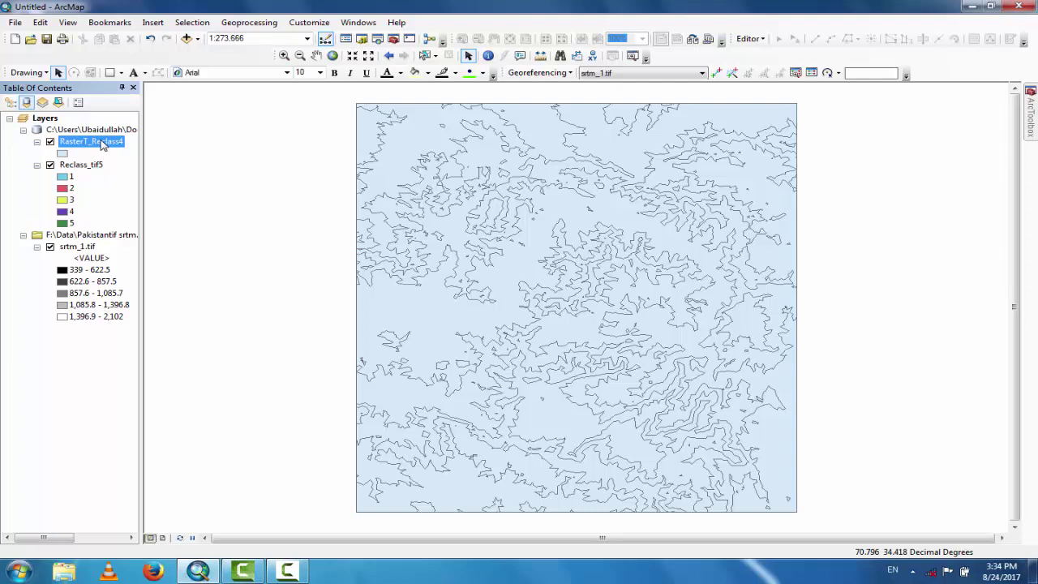
Open the attribute table of RasterT_Reclass4 and select the records where gridcode=1
right_click(101, 144)
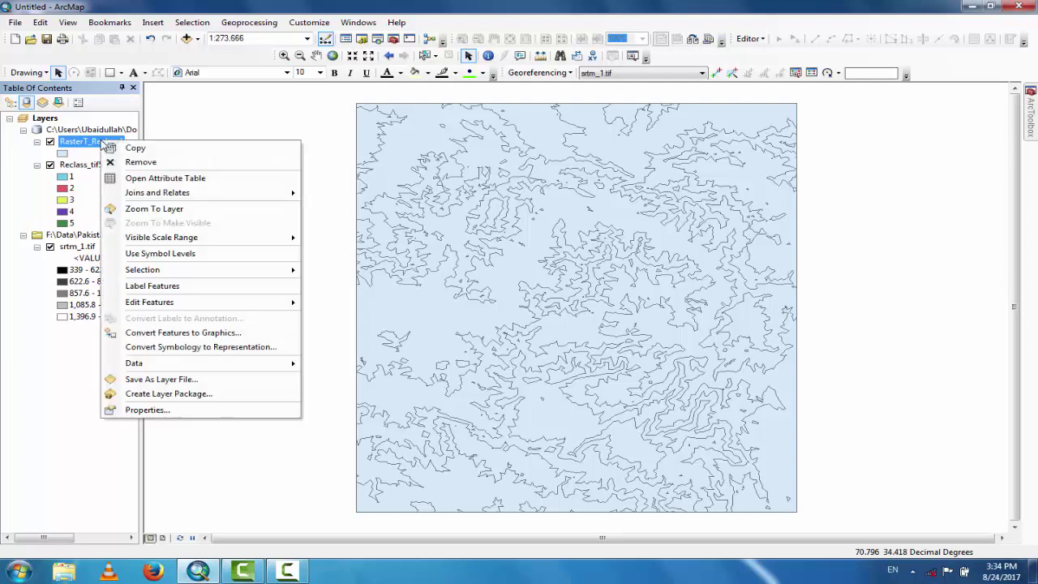
click(150, 178)
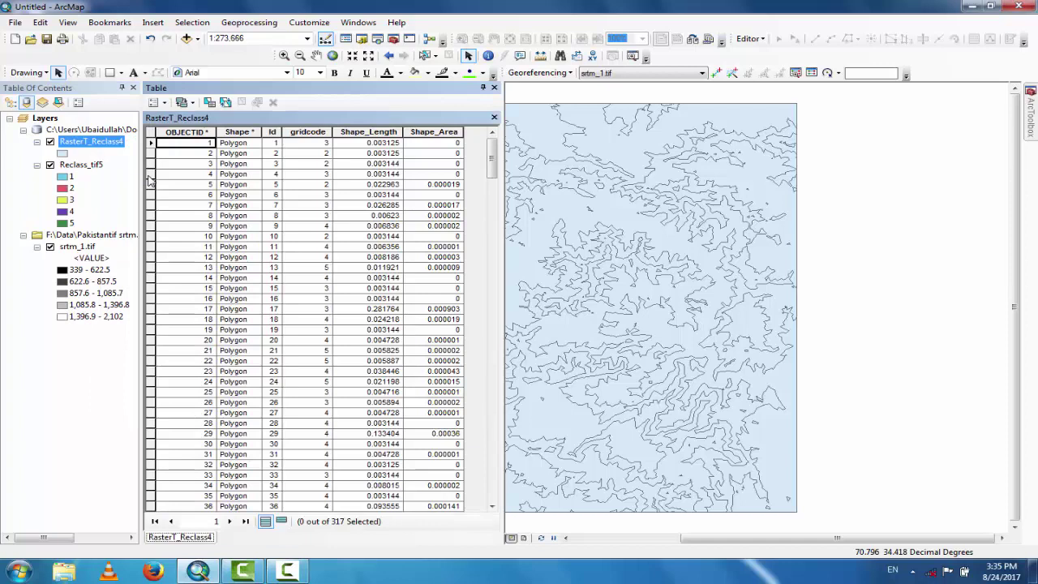
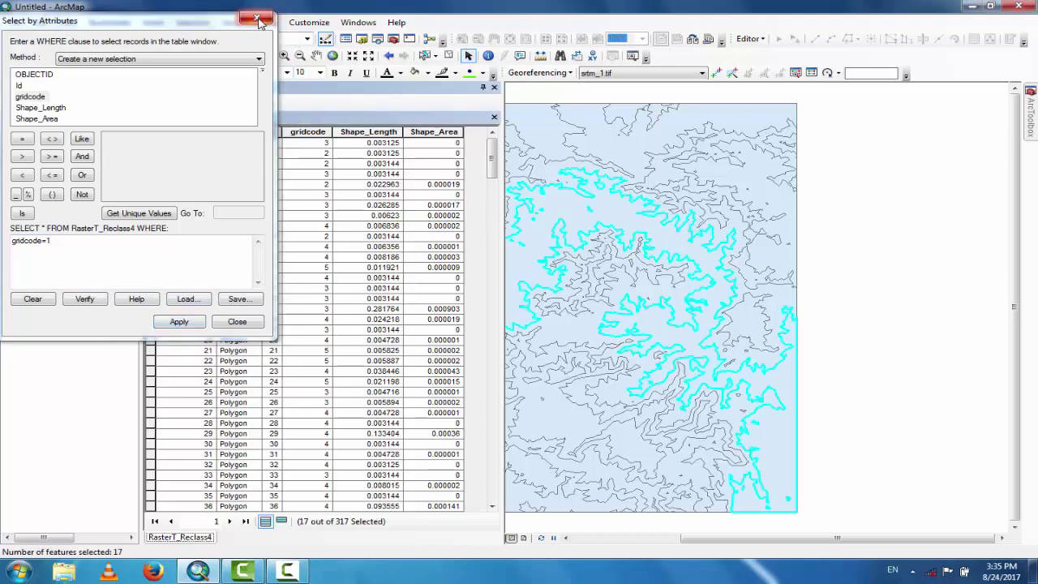
click(258, 19)
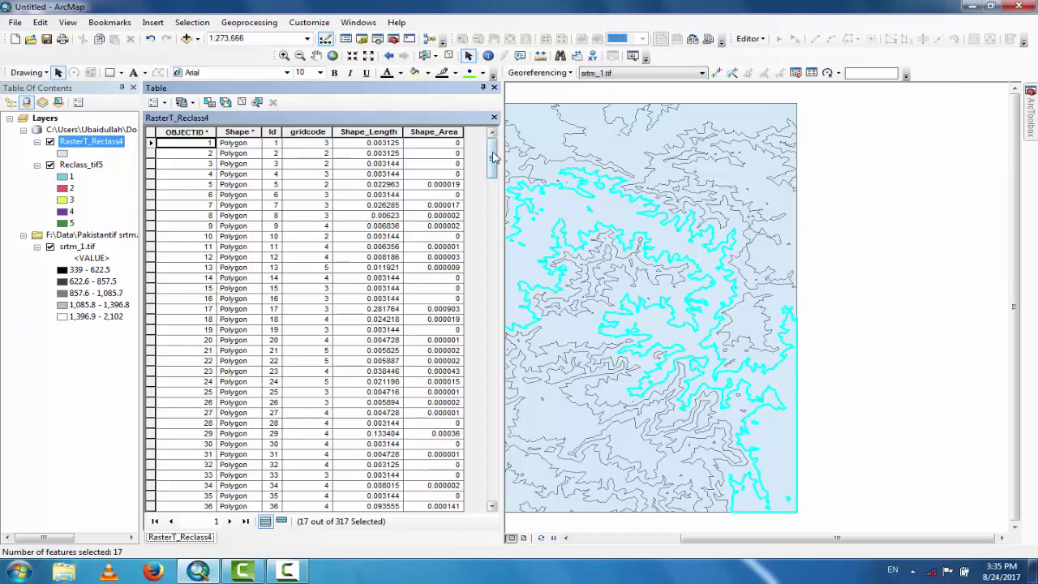
mouse_move(493, 157)
mouse_down()
mouse_move(495, 276)
mouse_move(501, 139)
mouse_up()
Export the selected gridcode 1 polygons of RasterT_Reclass4 to a shapefile named shape_1 and add it to the map as a layer
right_click(89, 144)
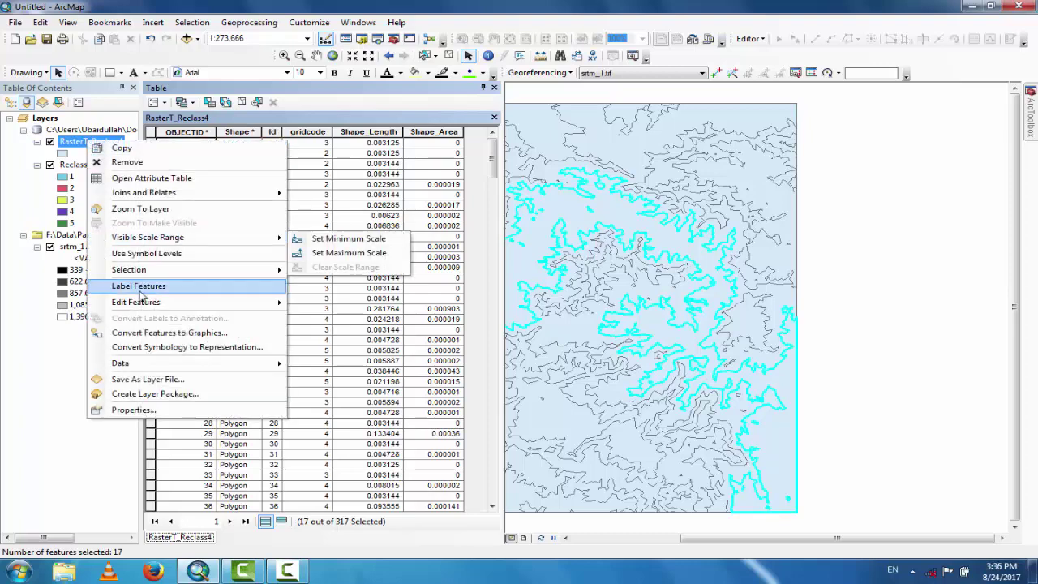
mouse_move(198, 365)
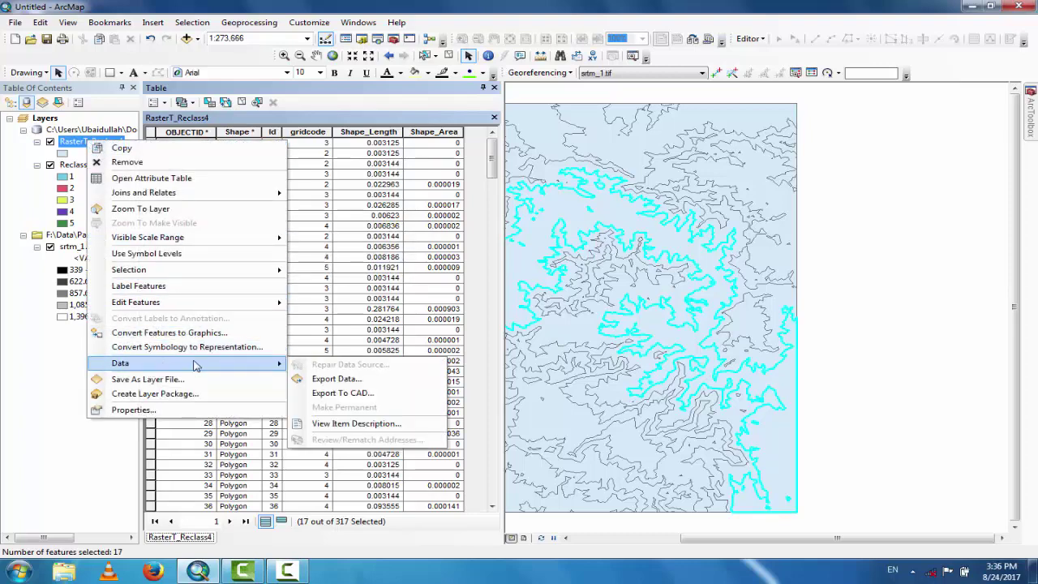
click(332, 378)
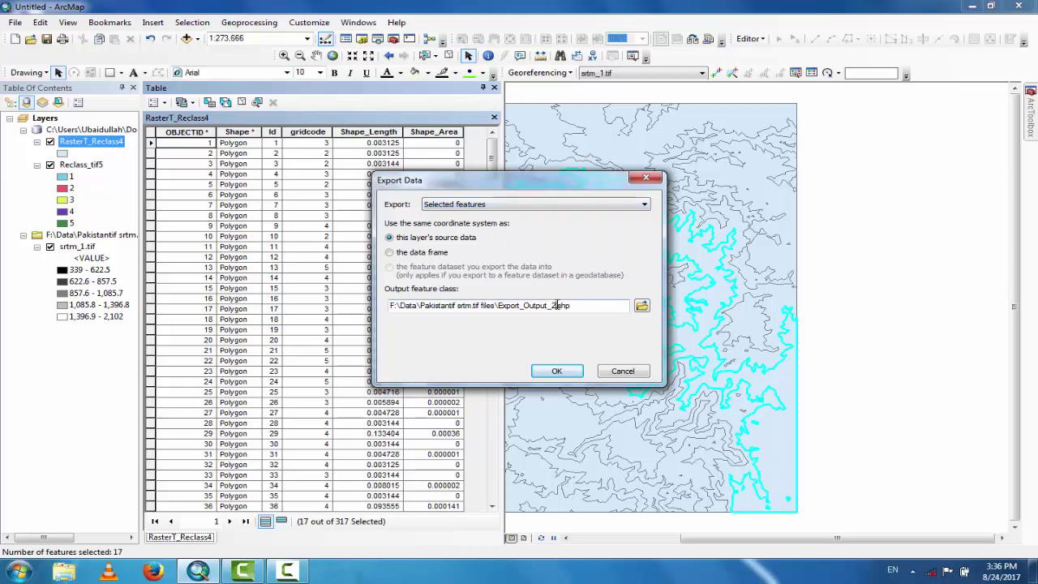
key(BackSpace)
key(BackSpace)
key(BackSpace)
key(BackSpace)
key(BackSpace)
key(BackSpace)
key(BackSpace)
key(BackSpace)
key(BackSpace)
key(BackSpace)
key(BackSpace)
key(BackSpace)
key(BackSpace)
key(BackSpace)
key(BackSpace)
text(shape_)
click(556, 371)
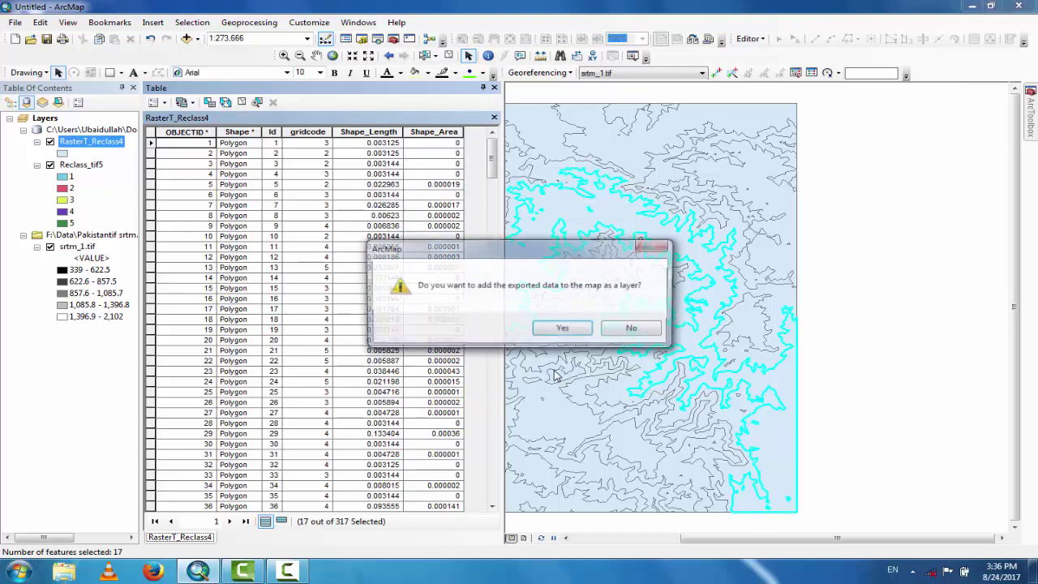
click(574, 329)
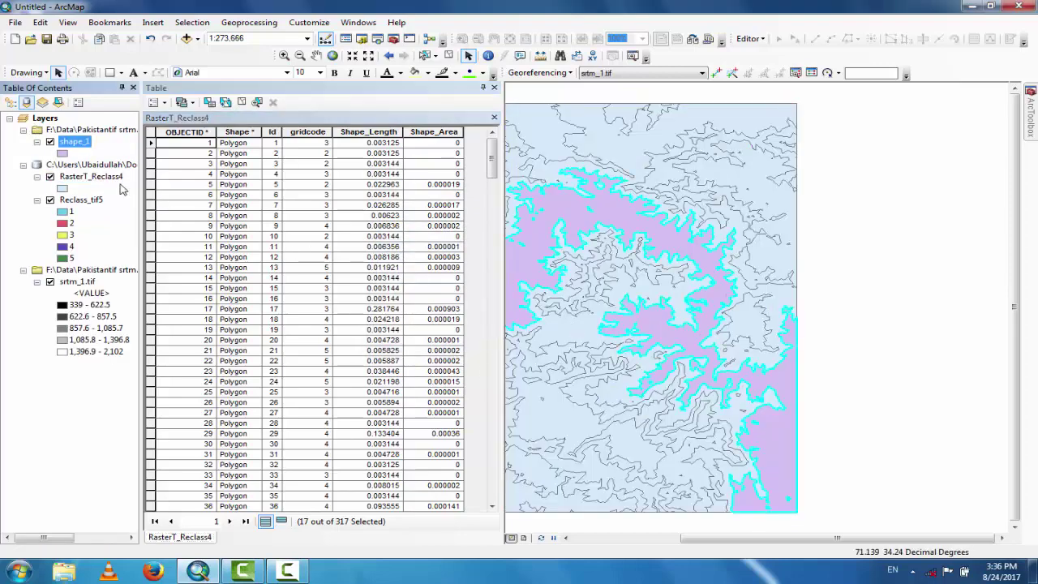
Select the records in the RasterT_Reclass4 table where gridcode=2, replacing the current selection
click(71, 142)
click(240, 144)
click(208, 103)
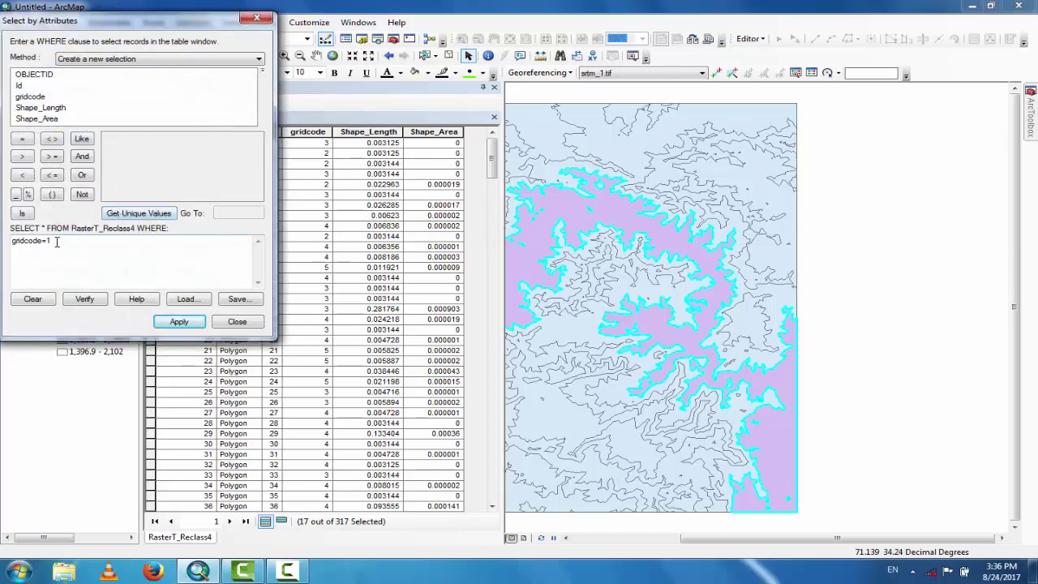
key(BackSpace)
click(176, 324)
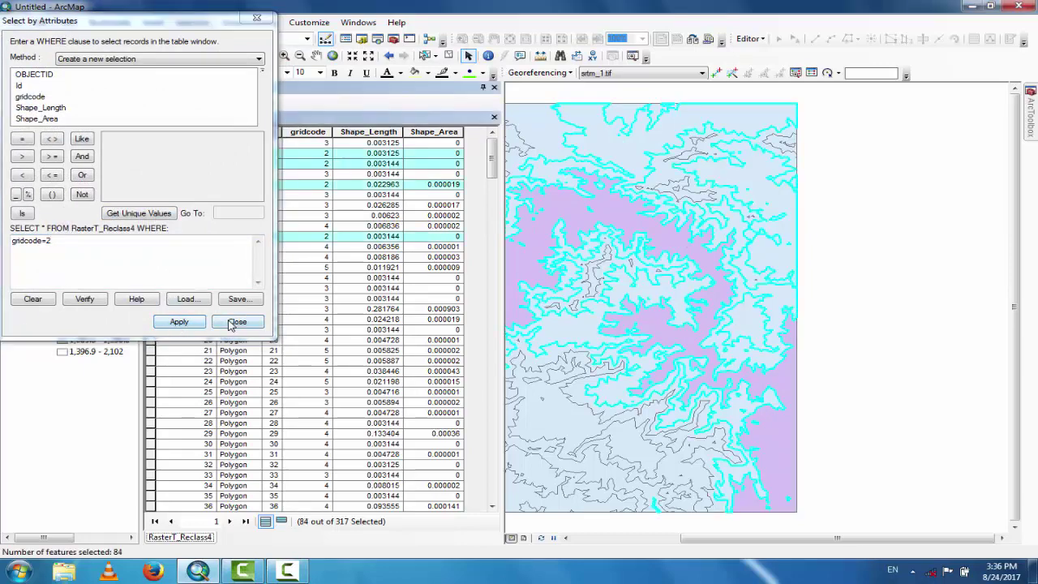
click(235, 322)
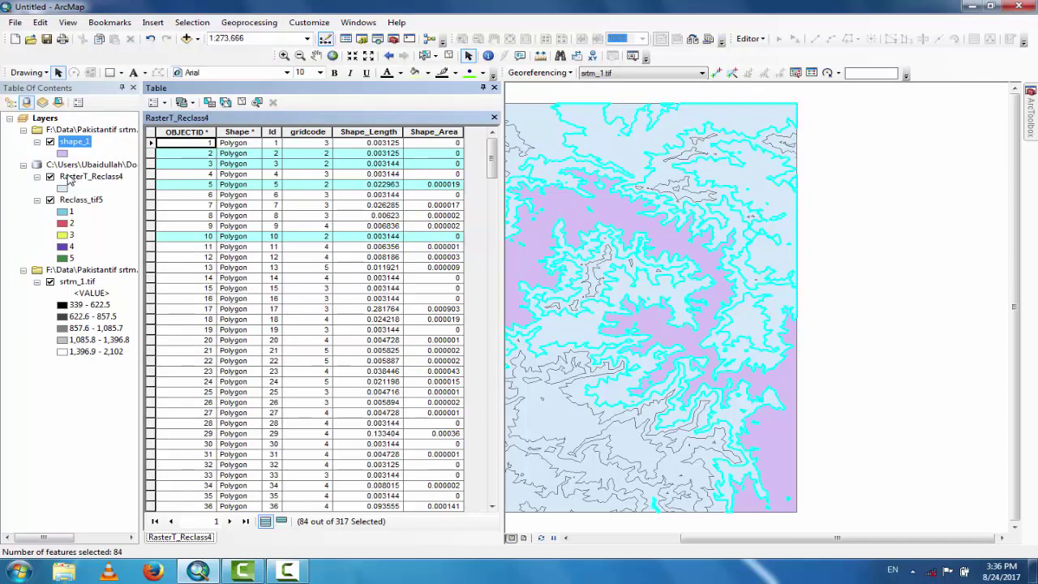
Export the selected gridcode 2 polygons of RasterT_Reclass4 to shape_2.shp and add it to the map as a layer
right_click(70, 178)
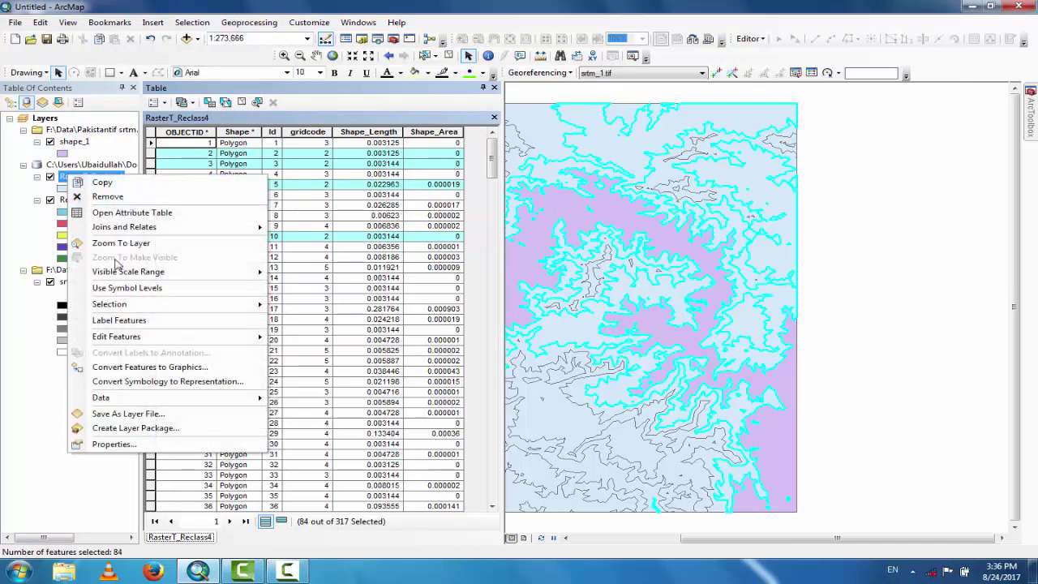
mouse_move(132, 403)
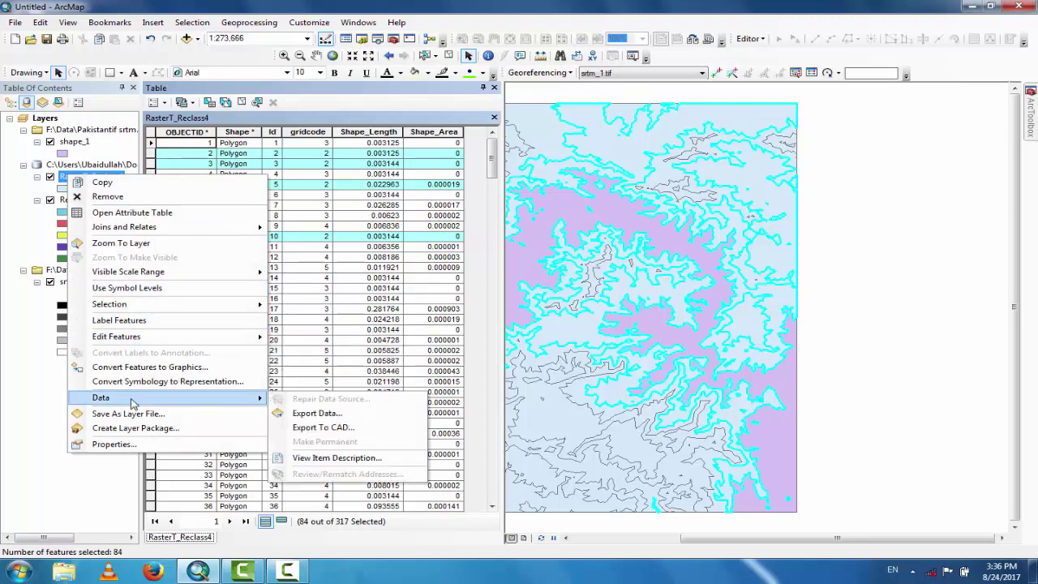
click(319, 415)
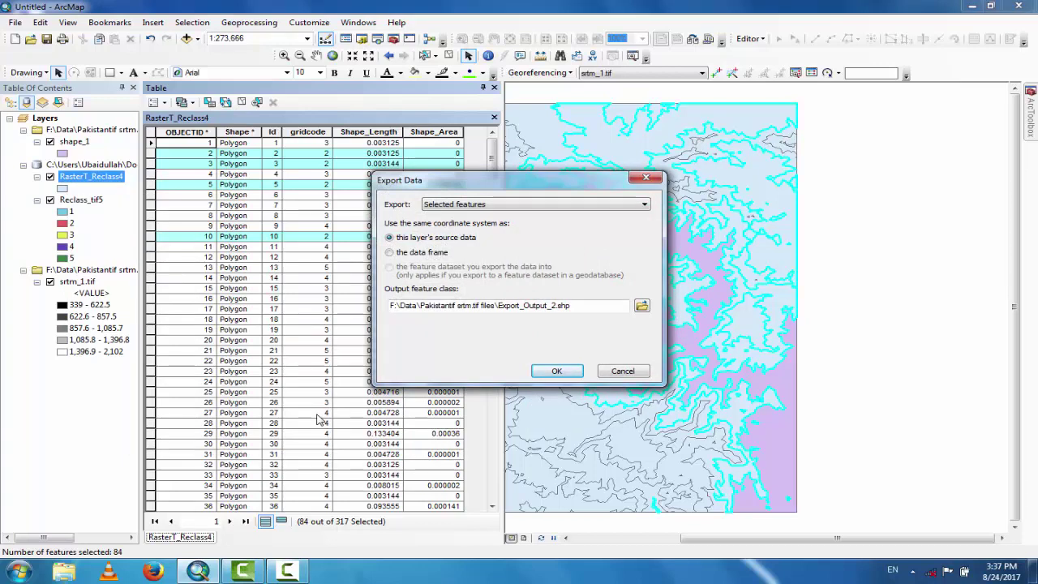
click(555, 305)
key(BackSpace)
key(BackSpace)
key(BackSpace)
key(BackSpace)
key(BackSpace)
key(BackSpace)
key(BackSpace)
key(BackSpace)
key(BackSpace)
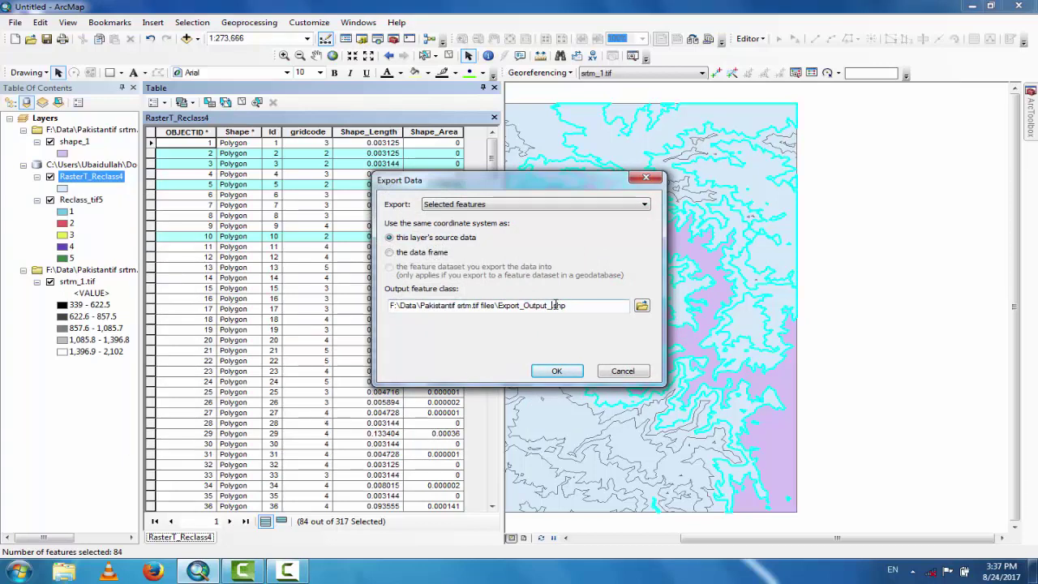
key(BackSpace)
key(BackSpace)
key(BackSpace)
text(shape_2.shp)
click(556, 370)
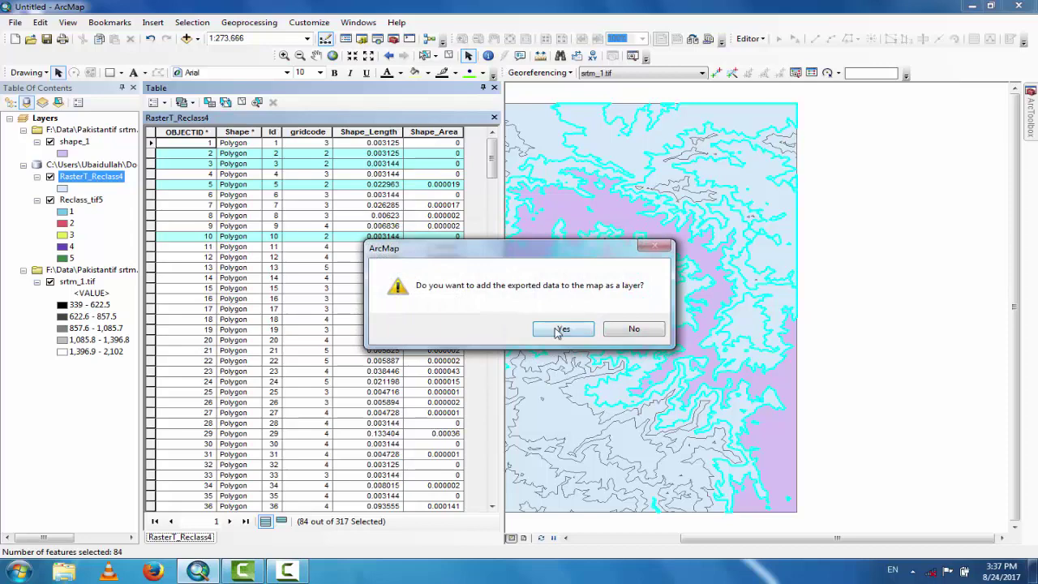
click(561, 327)
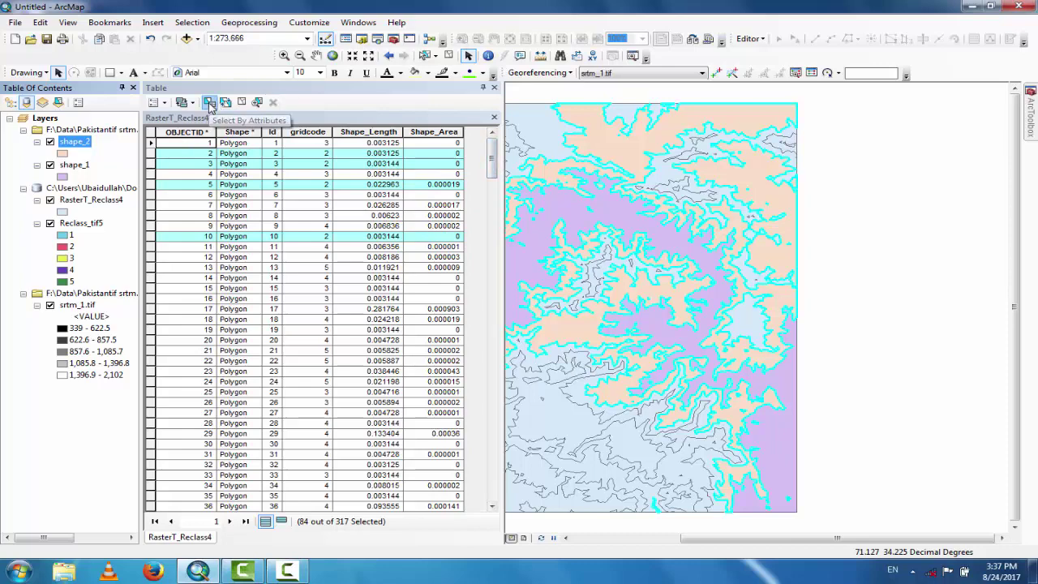
Select the records in the RasterT_Reclass4 table where gridcode=3, replacing the current selection
click(210, 105)
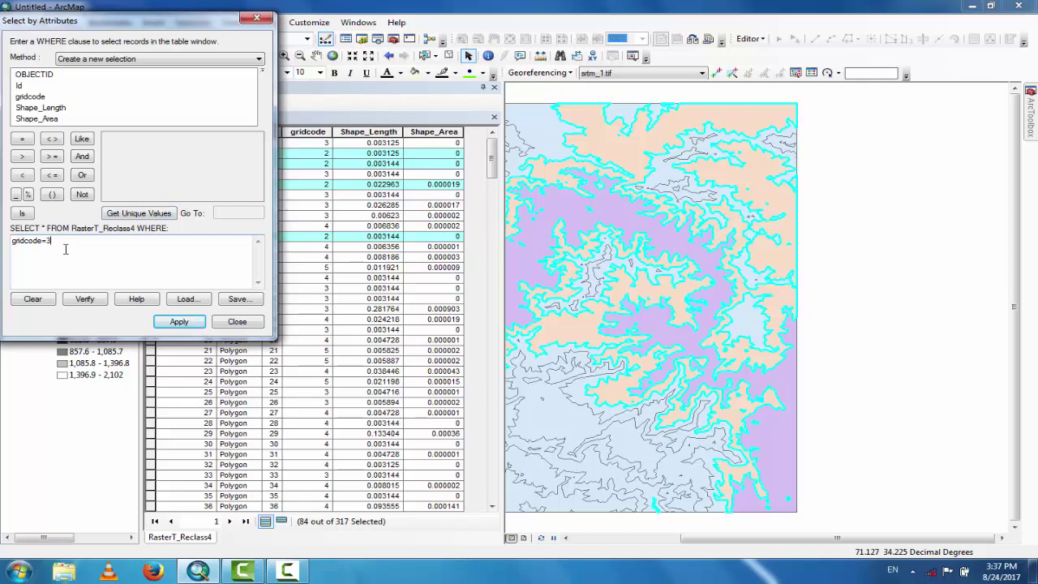
click(182, 323)
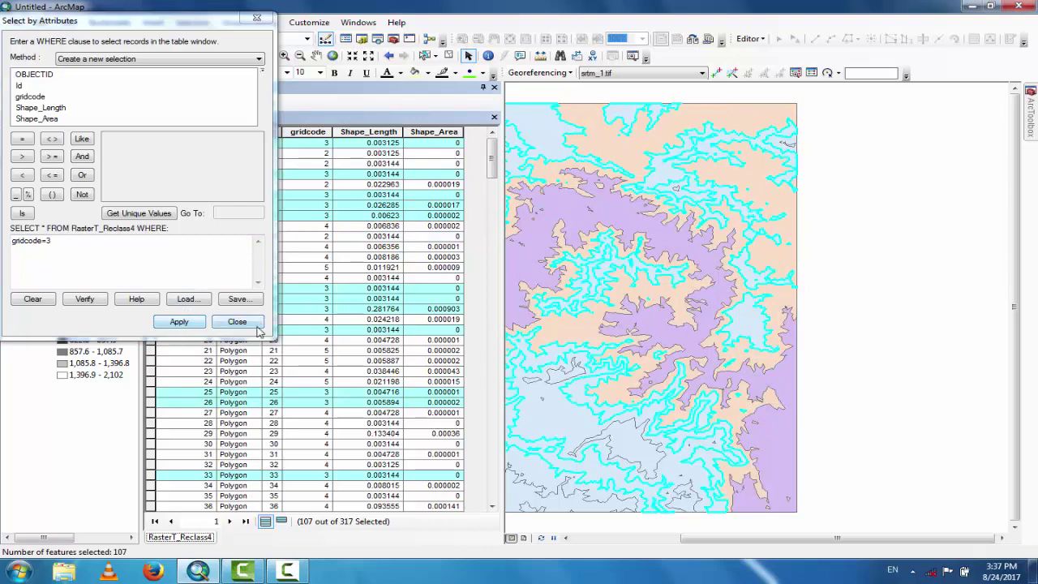
click(251, 324)
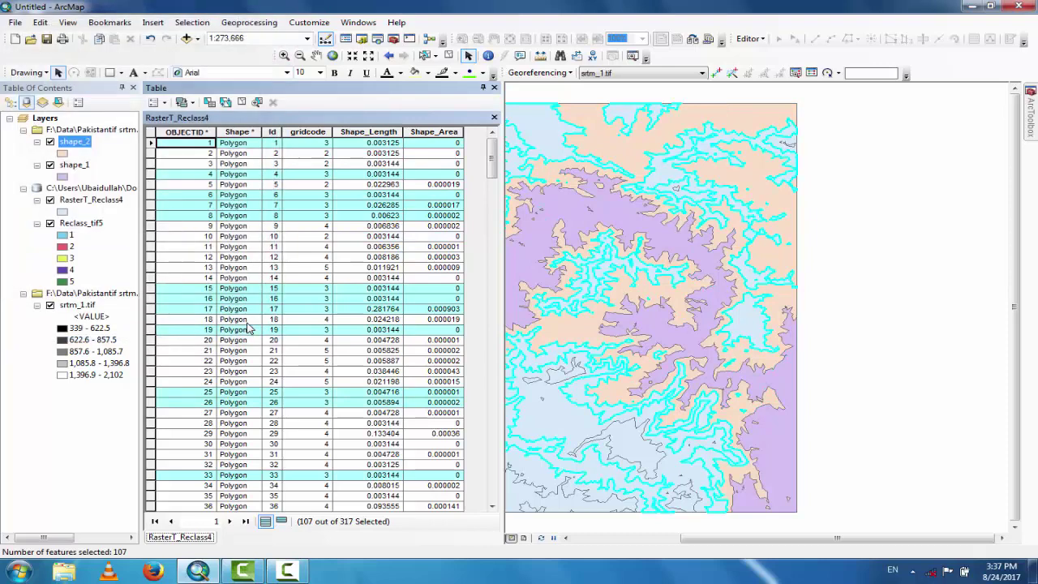
Export the selected gridcode 3 polygons of RasterT_Reclass4 to a shapefile named shape_3 and add it to the map as a layer
click(87, 204)
right_click(88, 205)
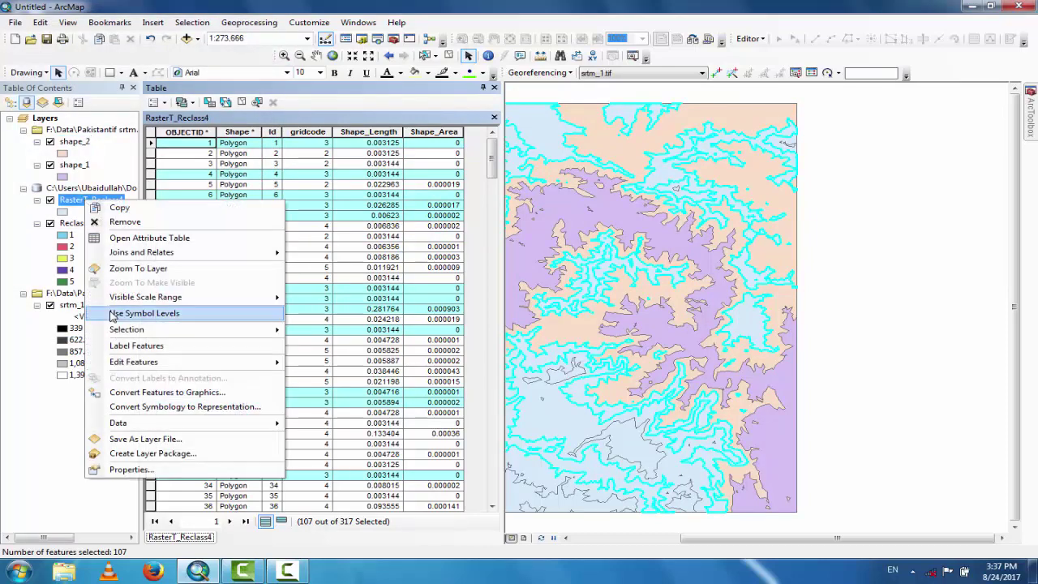
mouse_move(152, 425)
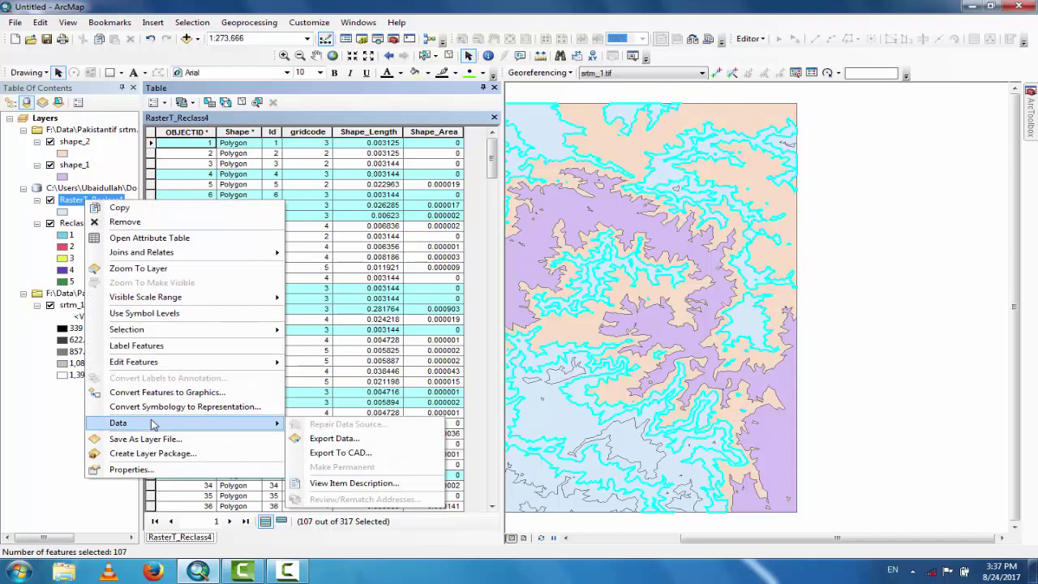
click(353, 441)
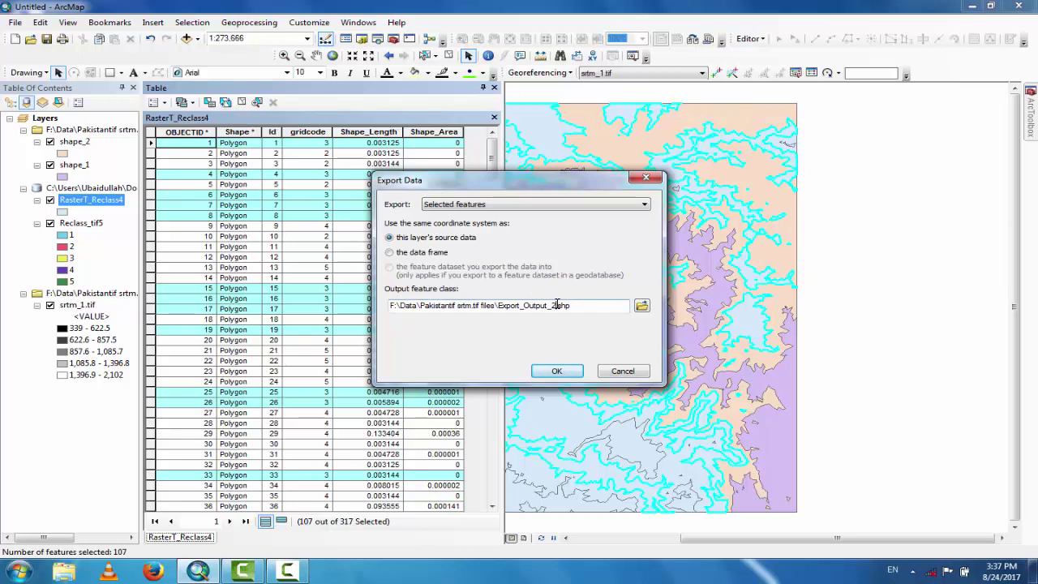
key(BackSpace)
key(BackSpace)
key(BackSpace)
key(BackSpace)
key(BackSpace)
key(BackSpace)
key(BackSpace)
key(BackSpace)
key(BackSpace)
key(BackSpace)
key(BackSpace)
key(BackSpace)
text(shape_)
click(565, 373)
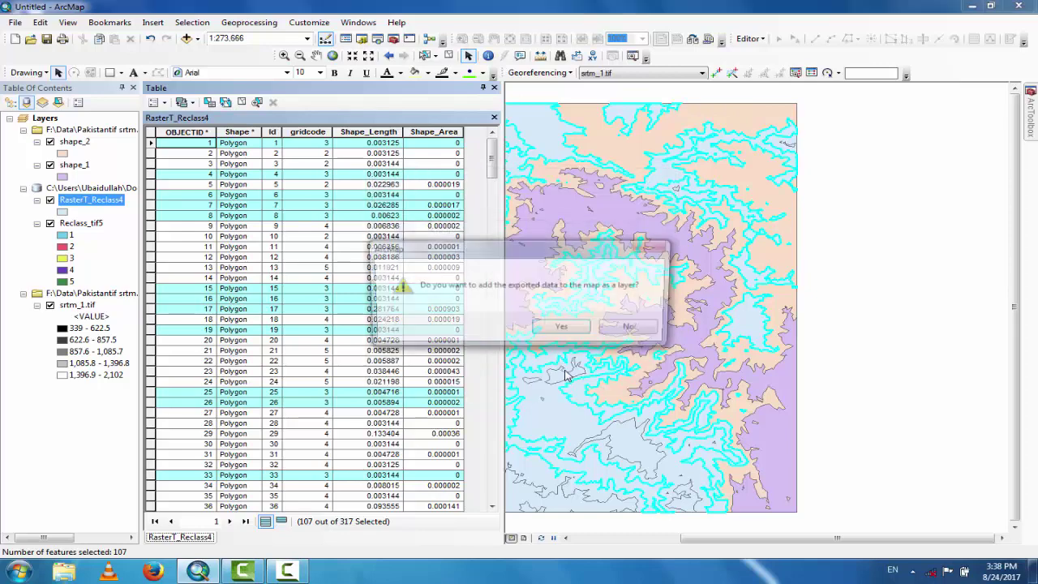
click(564, 329)
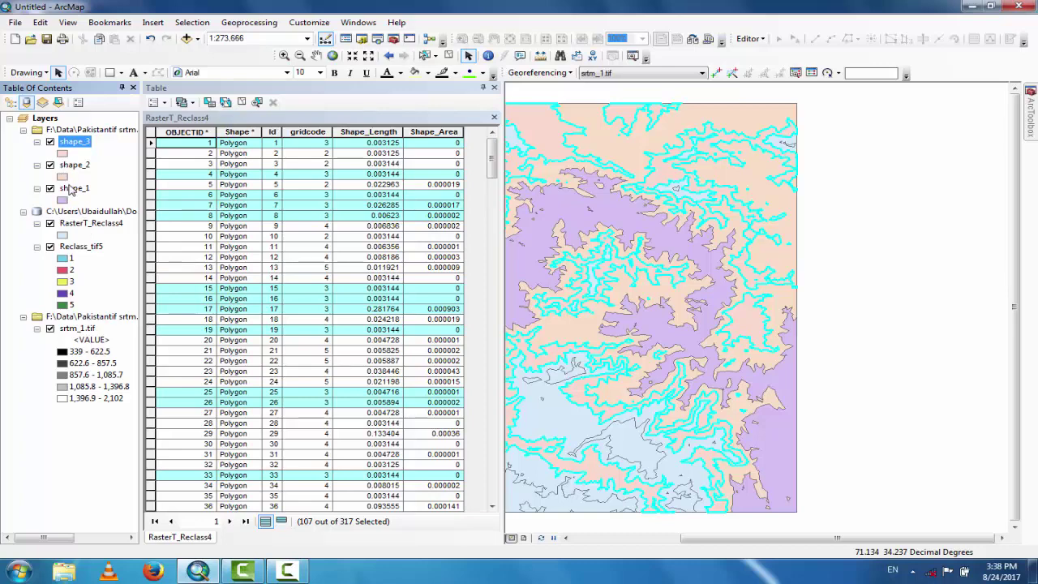
click(49, 166)
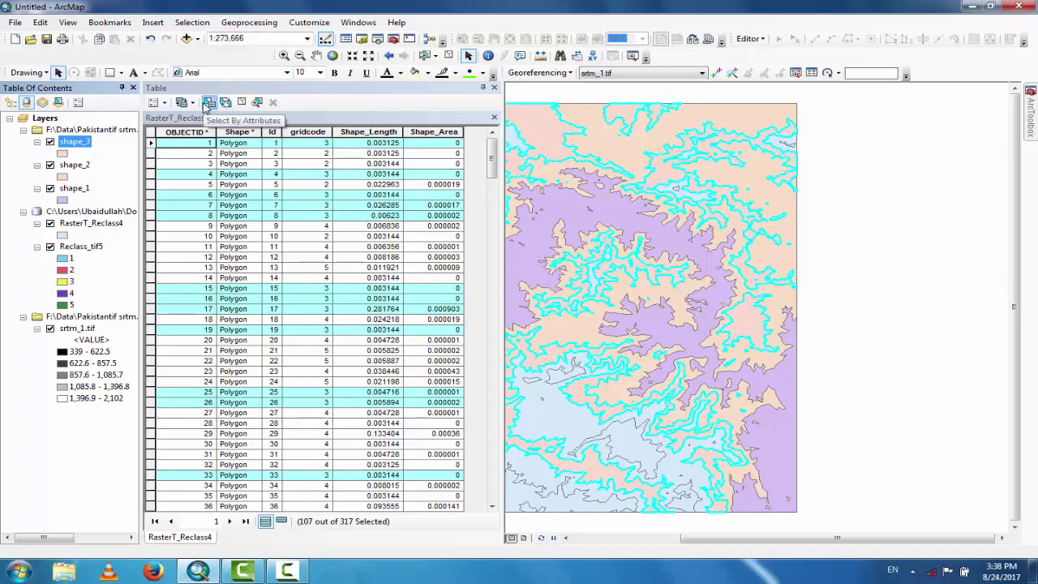
Select the records in the RasterT_Reclass4 table where gridcode=4, replacing the current selection
click(208, 103)
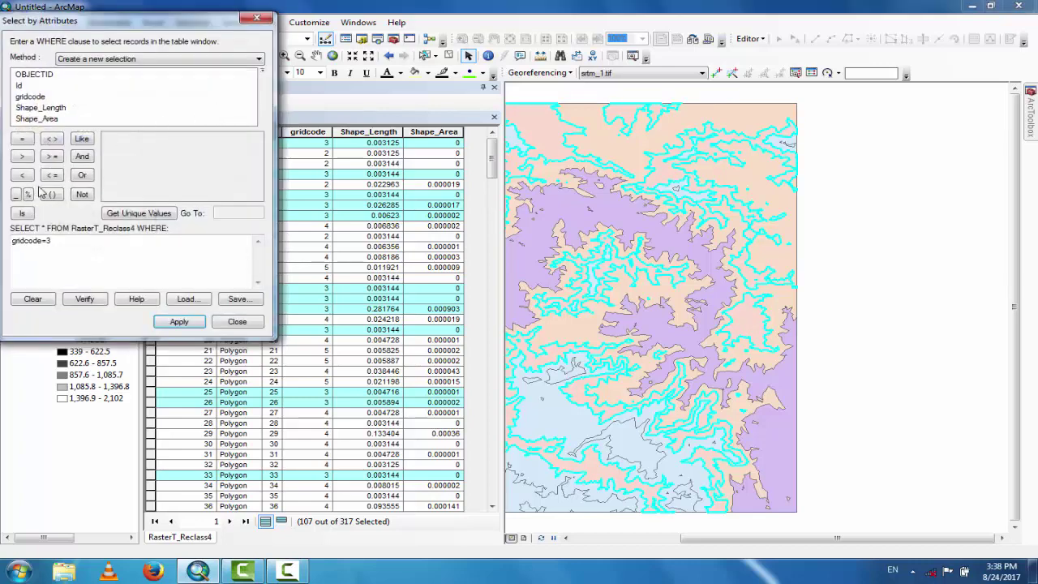
click(59, 240)
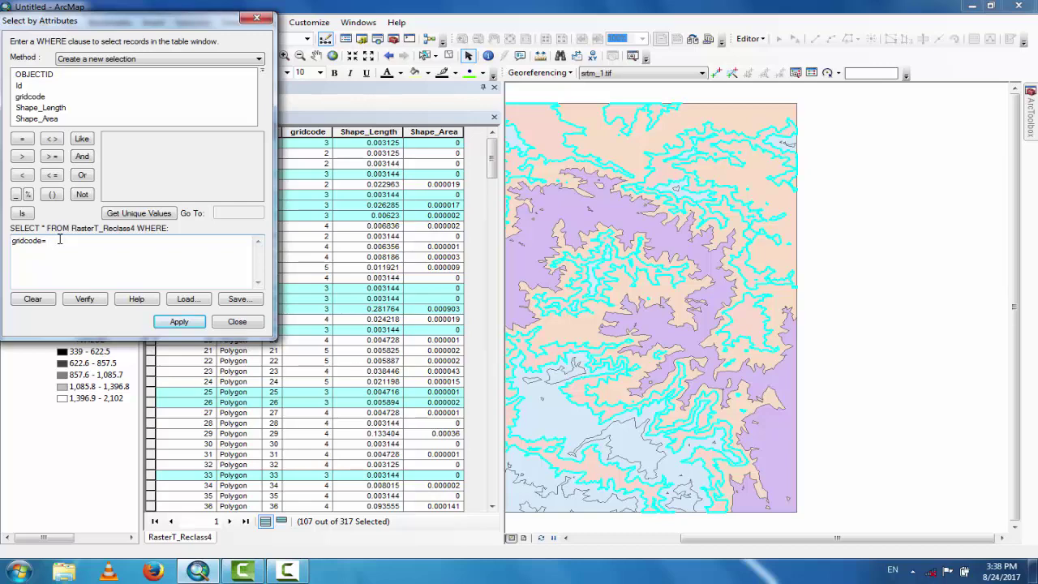
click(173, 323)
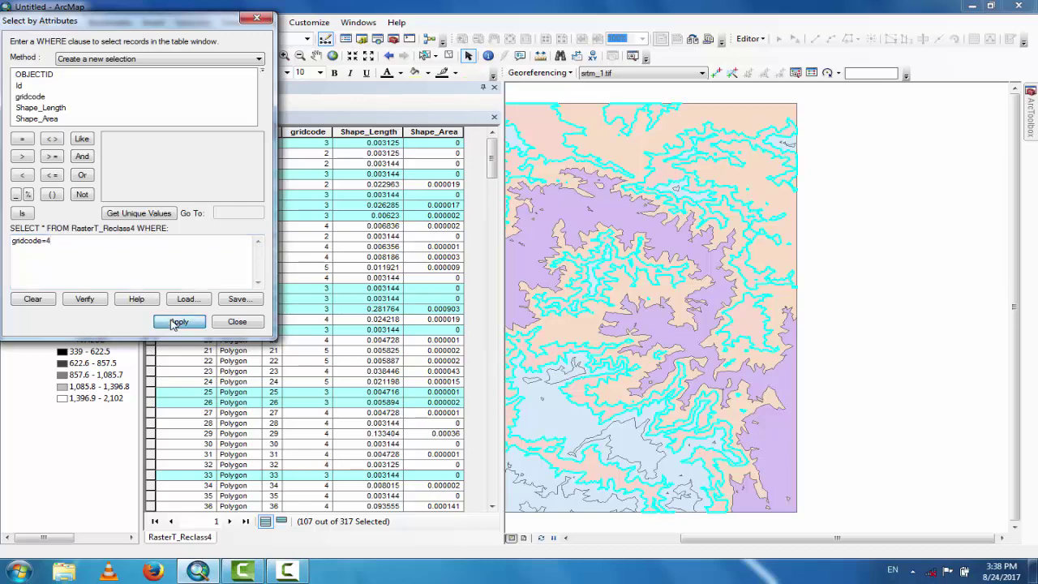
click(237, 322)
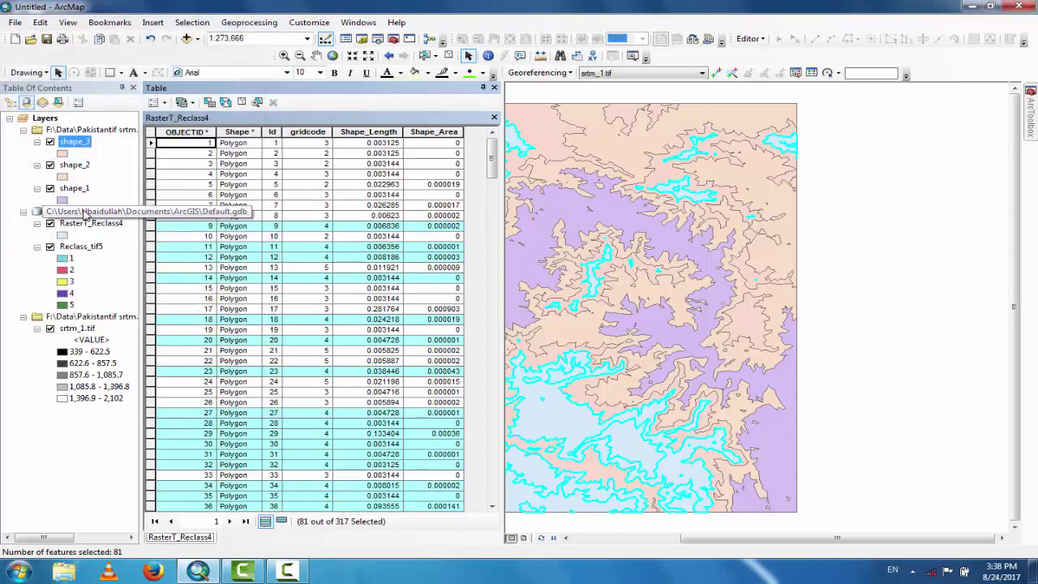
Export the selected gridcode 4 polygons of RasterT_Reclass4 to a shapefile named shape_4 and add it to the map as a layer
right_click(89, 223)
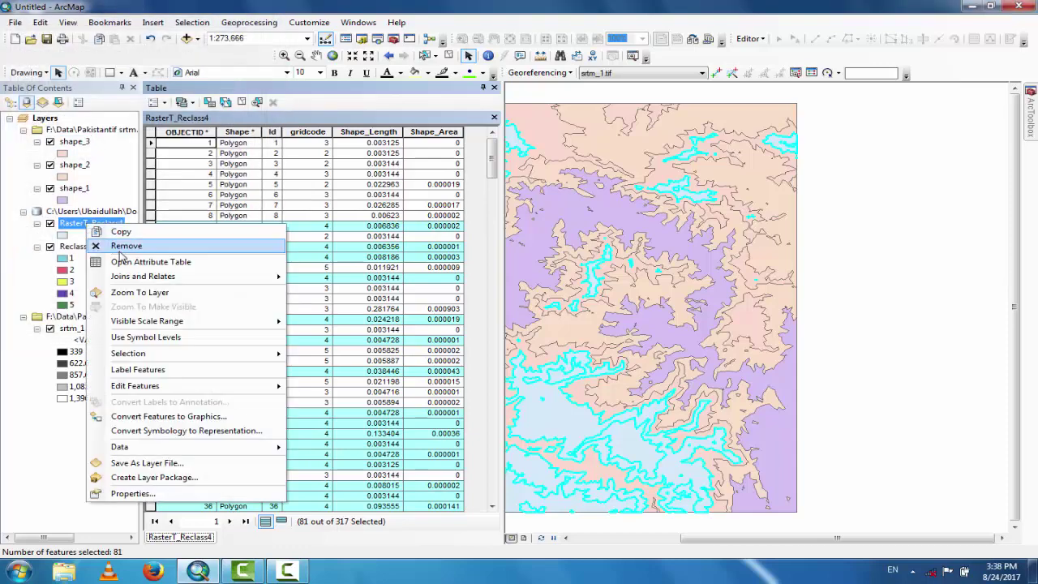
mouse_move(272, 447)
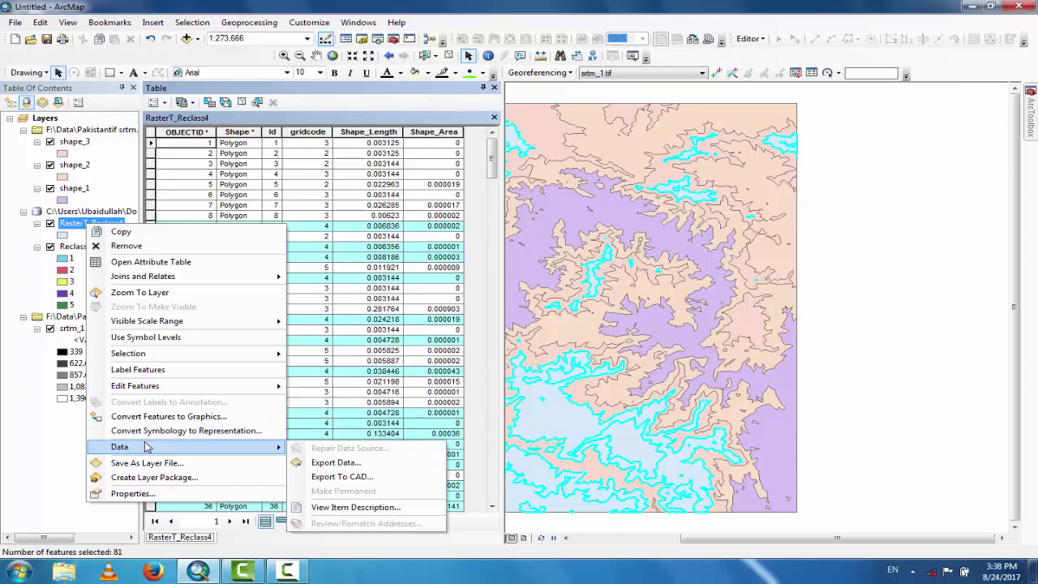
click(329, 462)
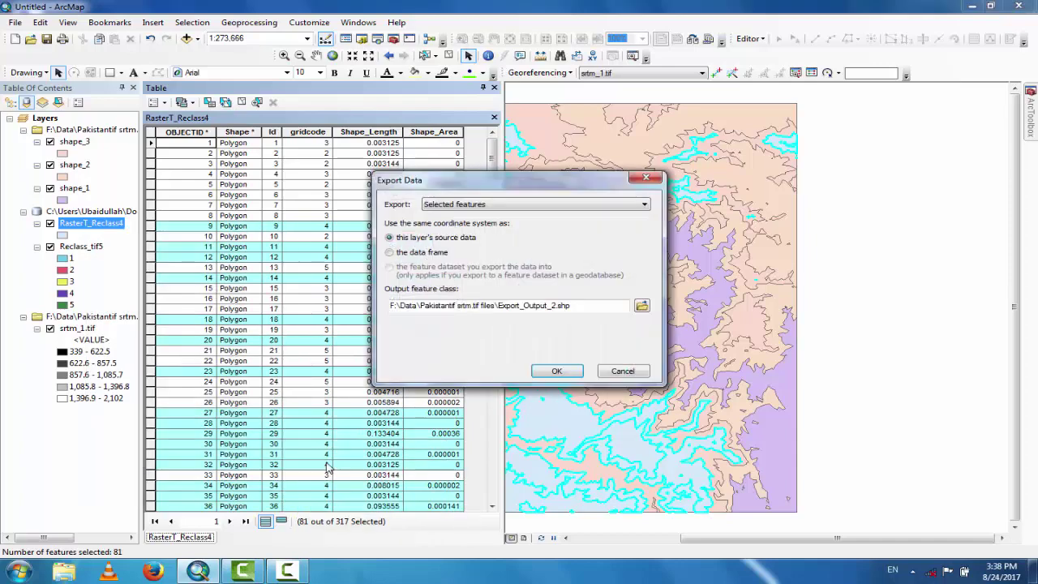
click(552, 305)
key(BackSpace)
key(BackSpace)
key(BackSpace)
key(BackSpace)
key(BackSpace)
key(BackSpace)
key(BackSpace)
key(BackSpace)
key(BackSpace)
key(BackSpace)
key(BackSpace)
key(BackSpace)
key(BackSpace)
click(560, 371)
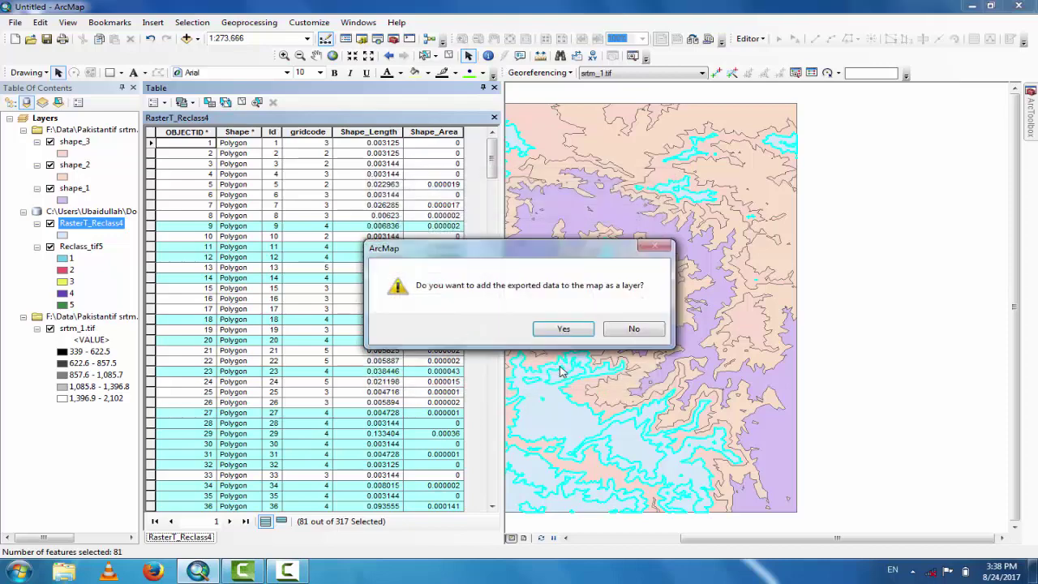
click(565, 328)
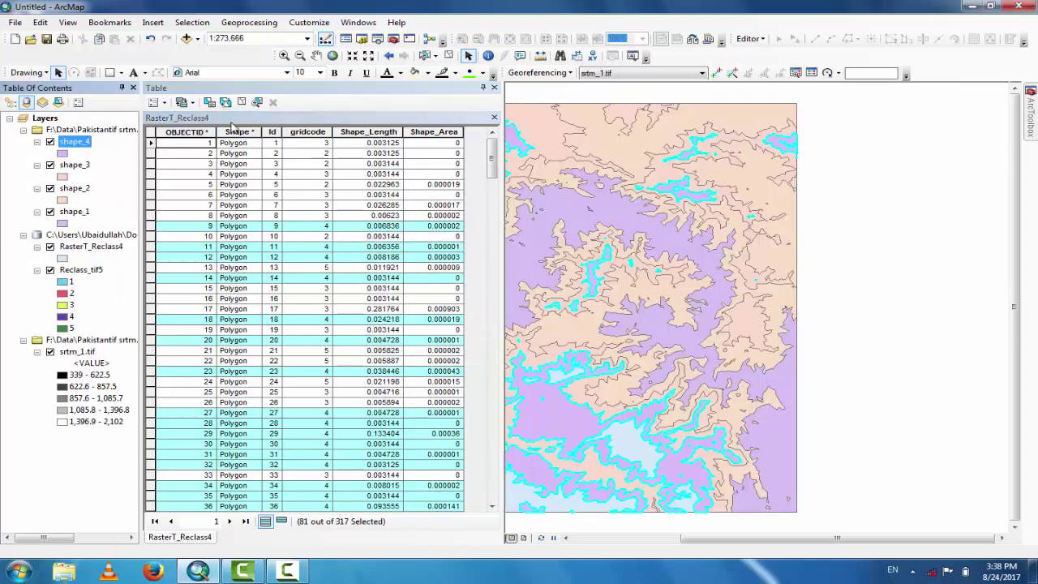
Select the records in the RasterT_Reclass4 table where gridcode=5, replacing the current selection
click(209, 103)
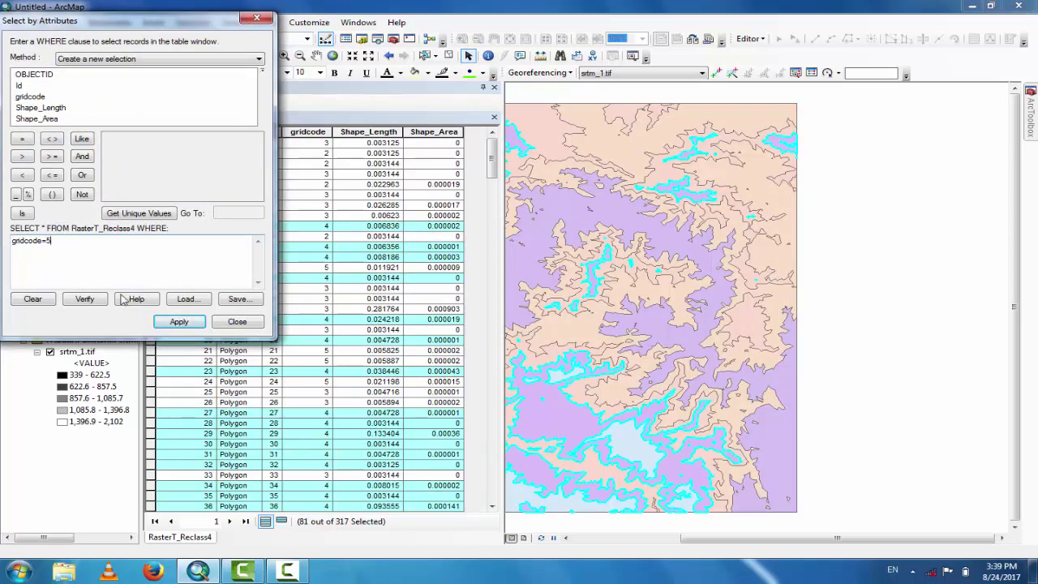
click(170, 321)
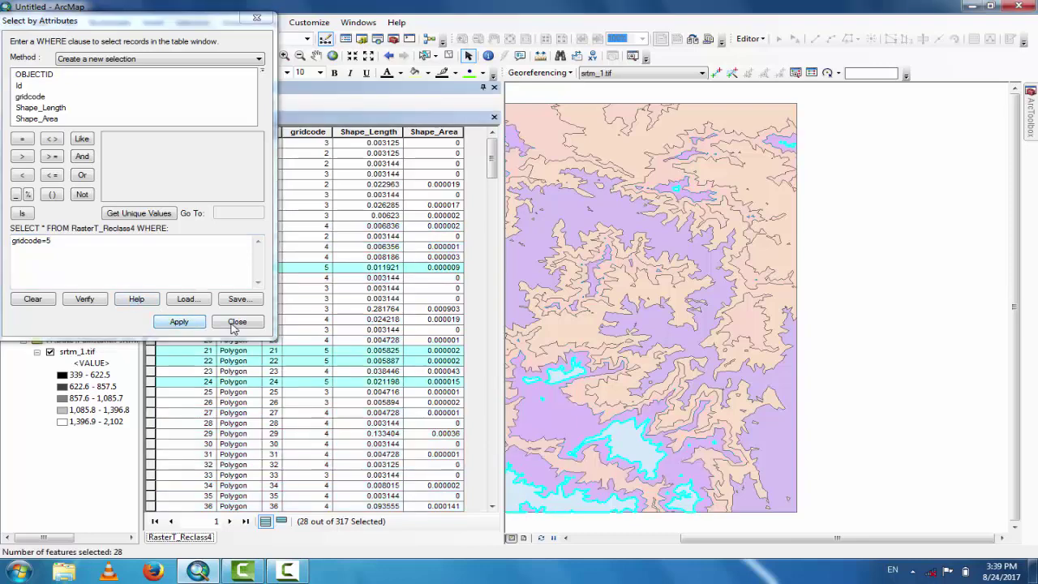
click(237, 322)
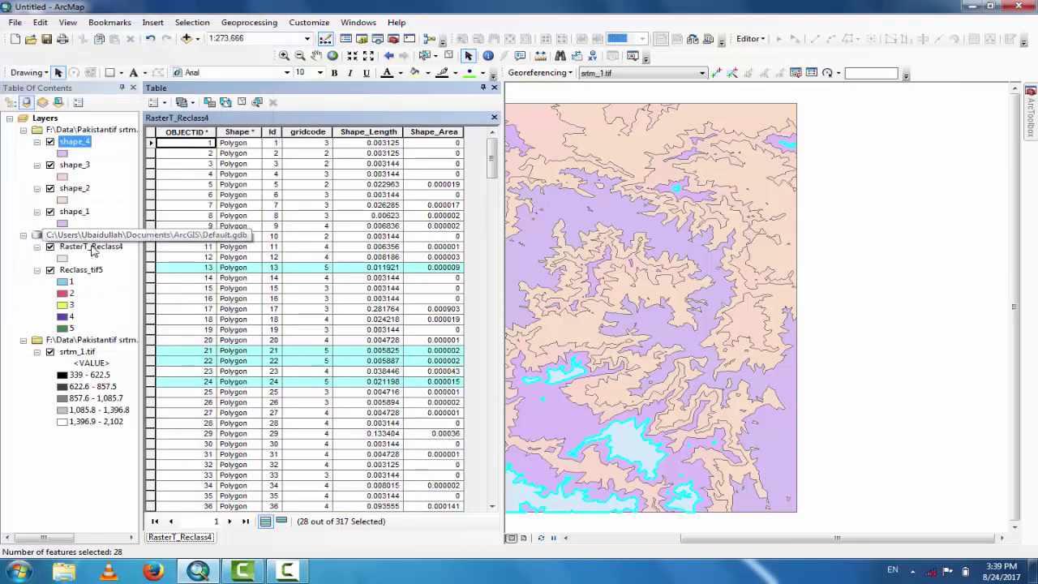
Export the selected gridcode 5 polygons of RasterT_Reclass4 to shape_5.shp and add it to the map as a layer
right_click(91, 247)
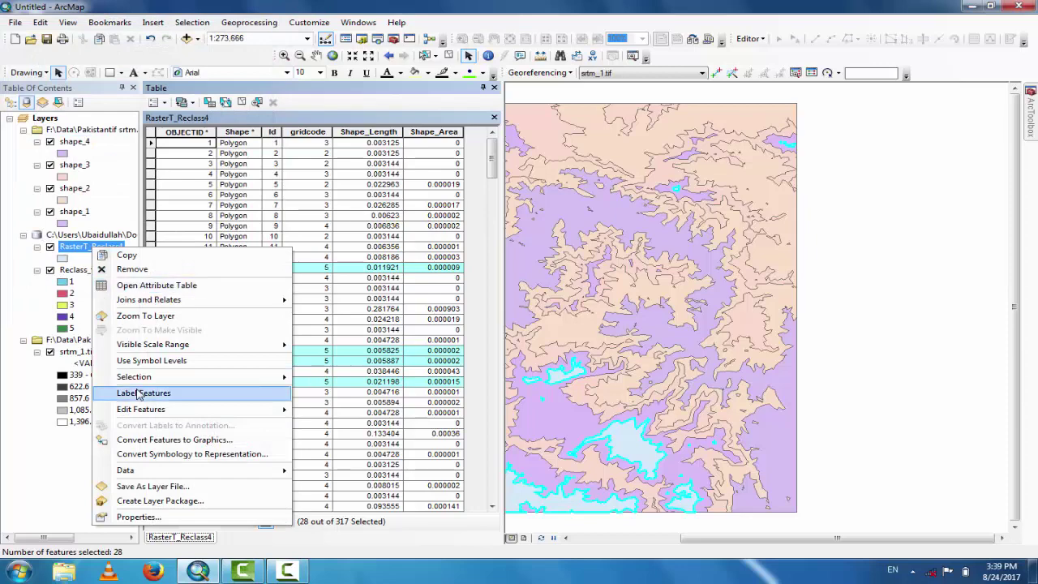
mouse_move(203, 471)
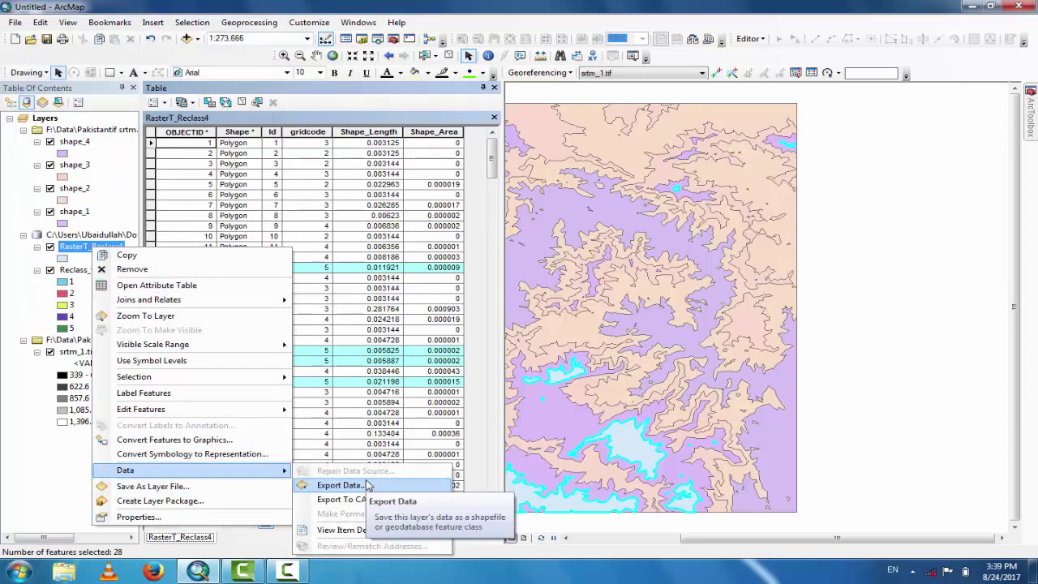
click(341, 485)
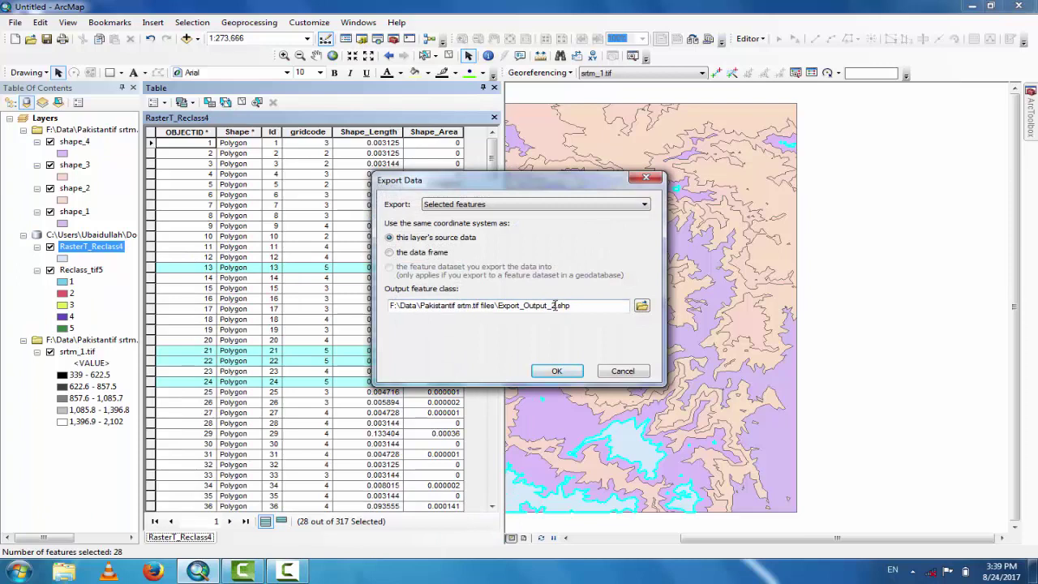
click(555, 305)
key(BackSpace)
key(BackSpace)
key(BackSpace)
key(BackSpace)
key(BackSpace)
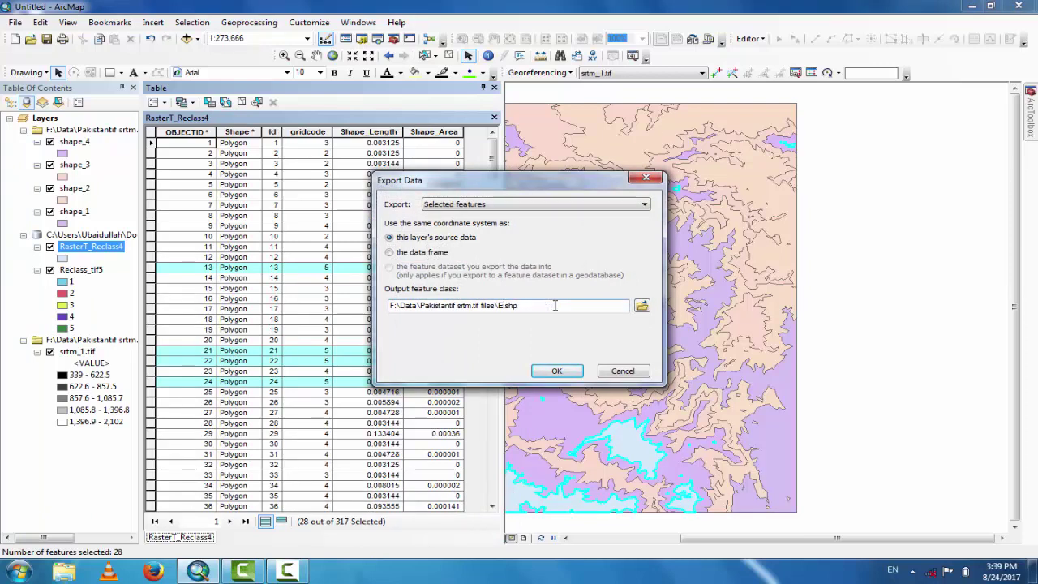
text(shape_5)
click(556, 371)
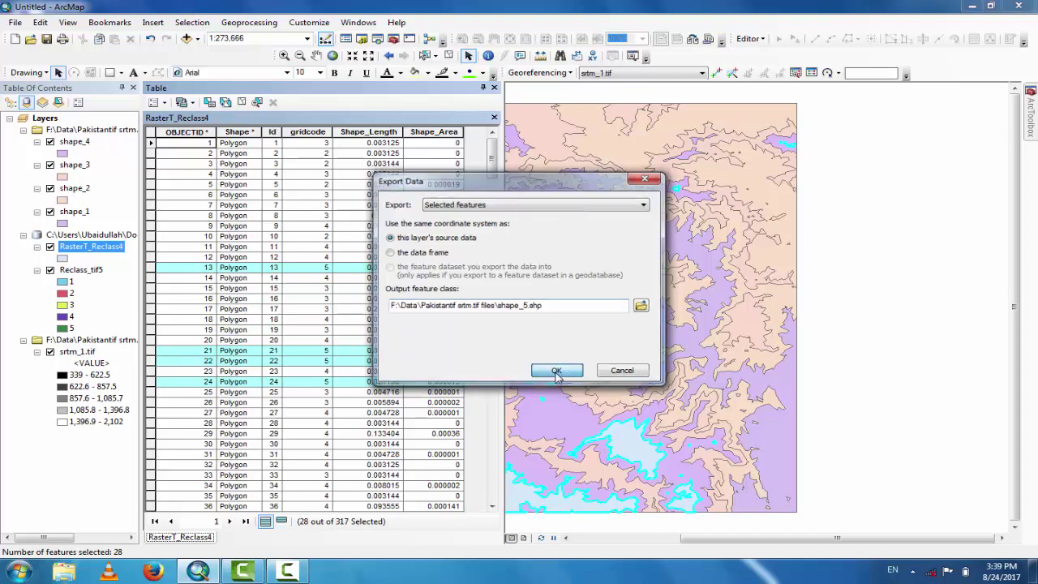
click(563, 329)
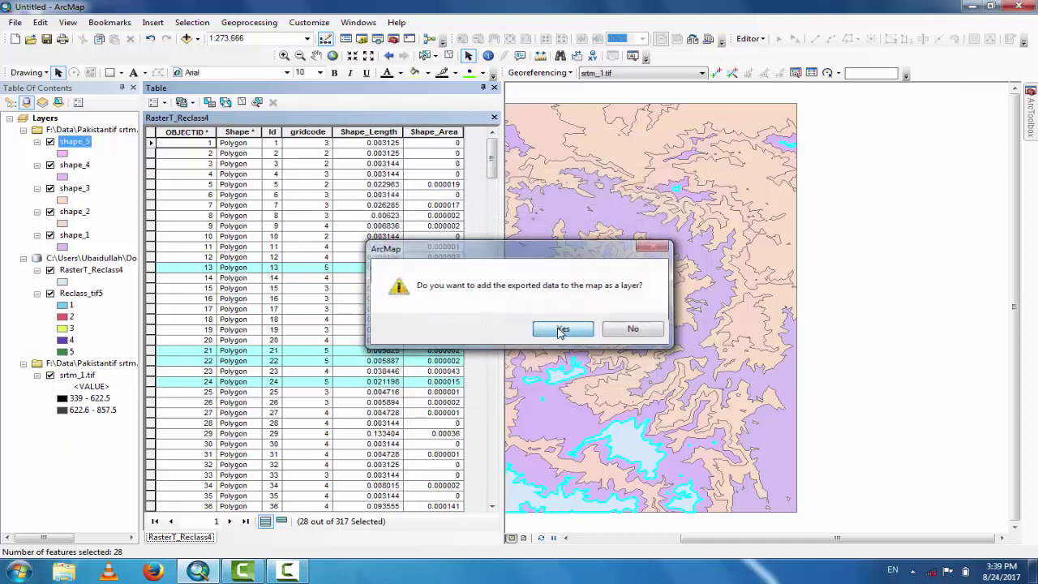
Close the attribute table and hide the RasterT_Reclass4, Reclass_tif5 and srtm_1.tif layers
click(495, 88)
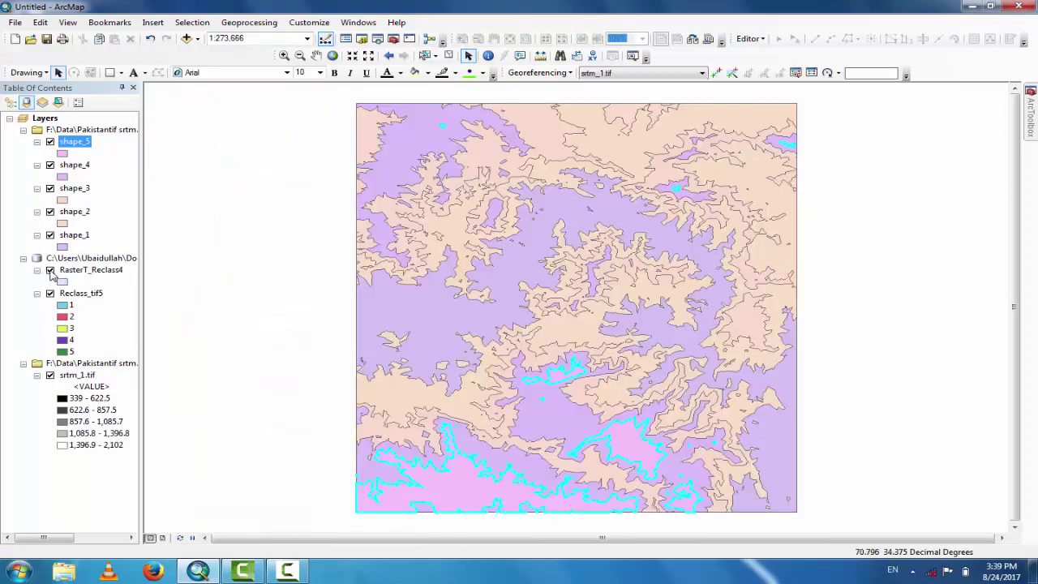
click(50, 270)
click(51, 294)
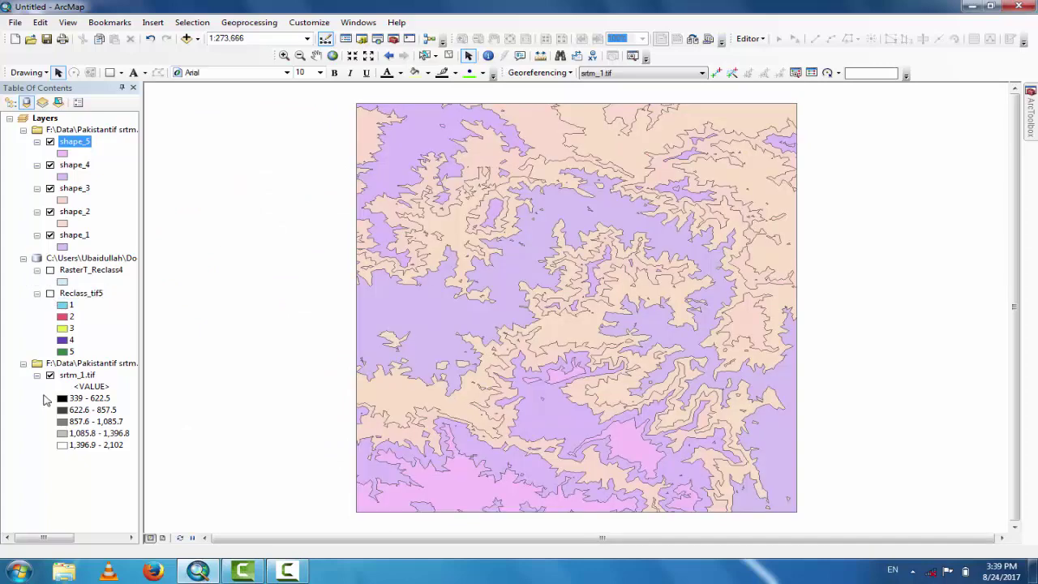
click(51, 375)
Apply the predefined Lt Orange symbol to the shape_1 layer
double_click(63, 247)
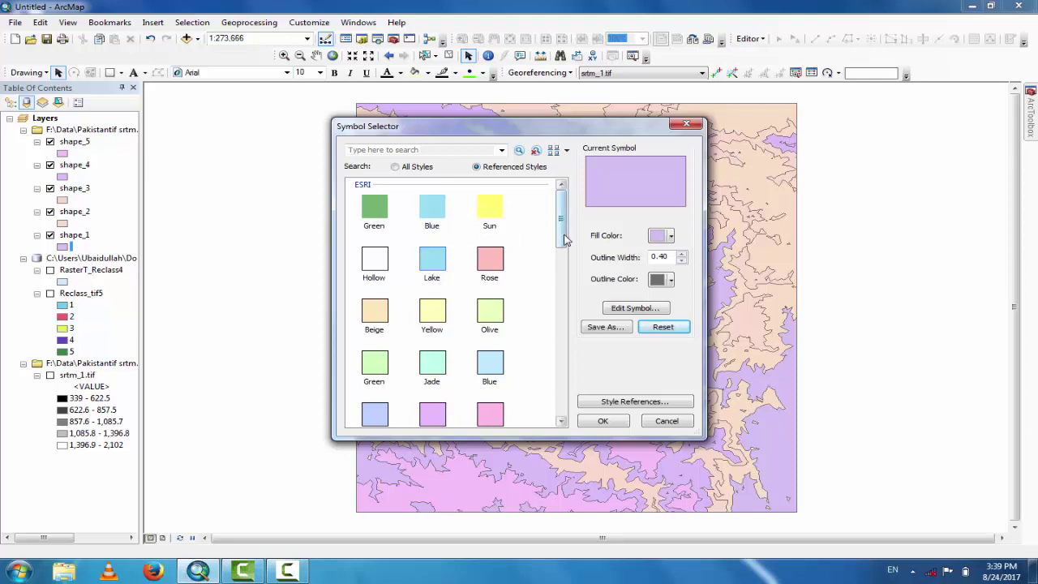
drag(559, 236, 557, 301)
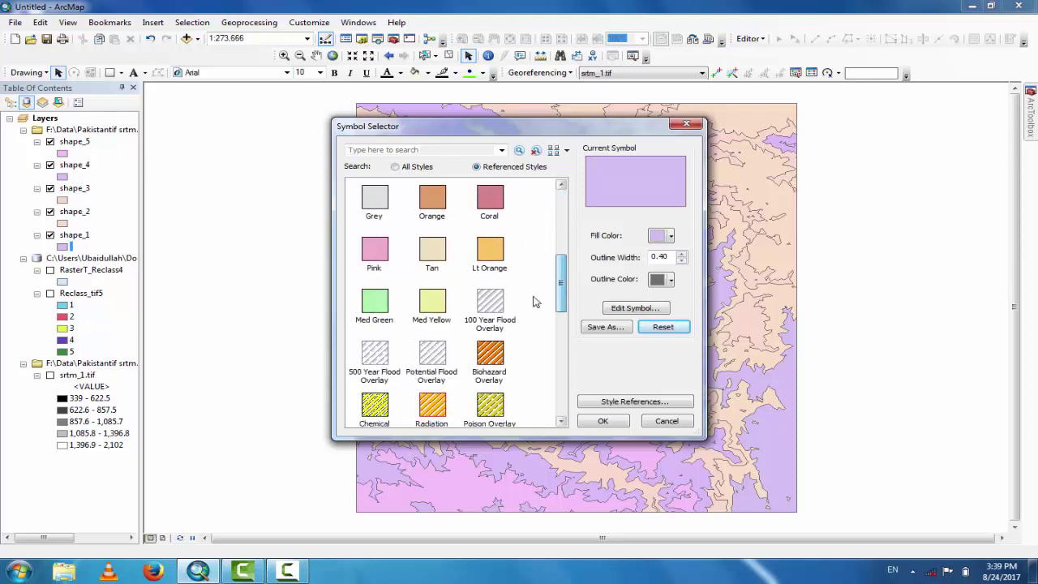
click(489, 256)
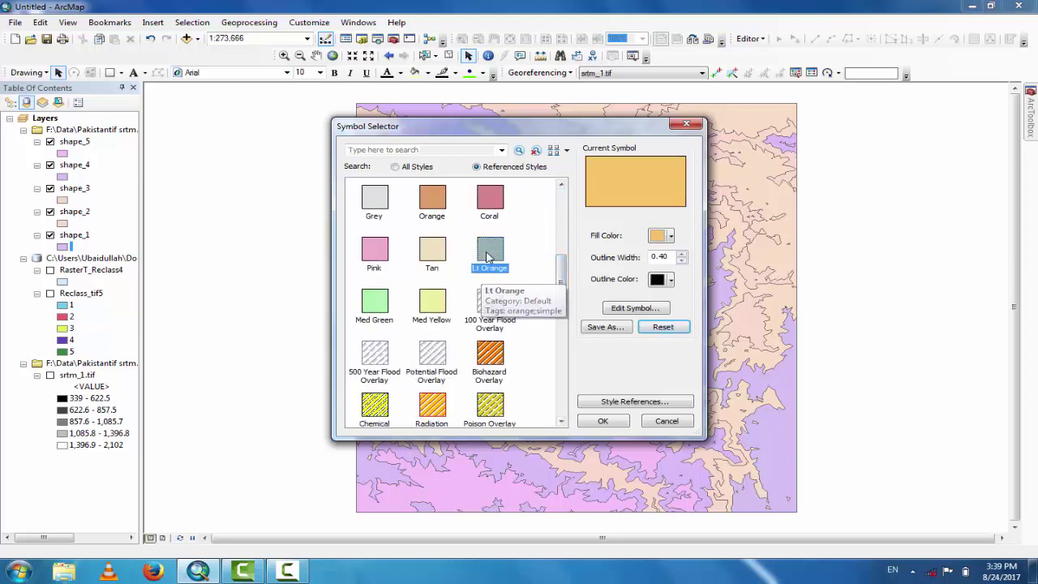
click(603, 421)
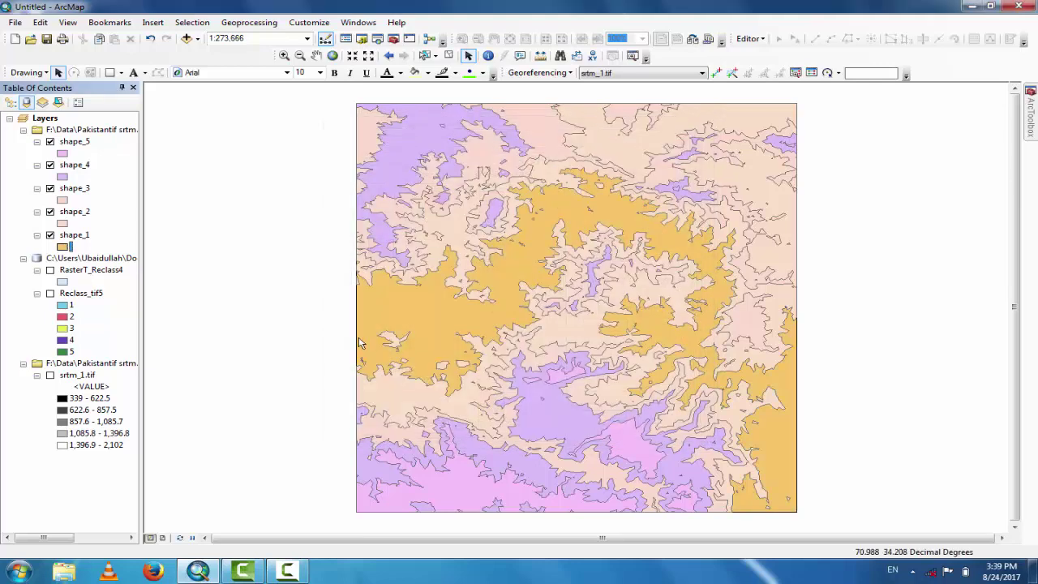
Change the fill color of the shape_1 layer's symbol to a strong blue
click(63, 246)
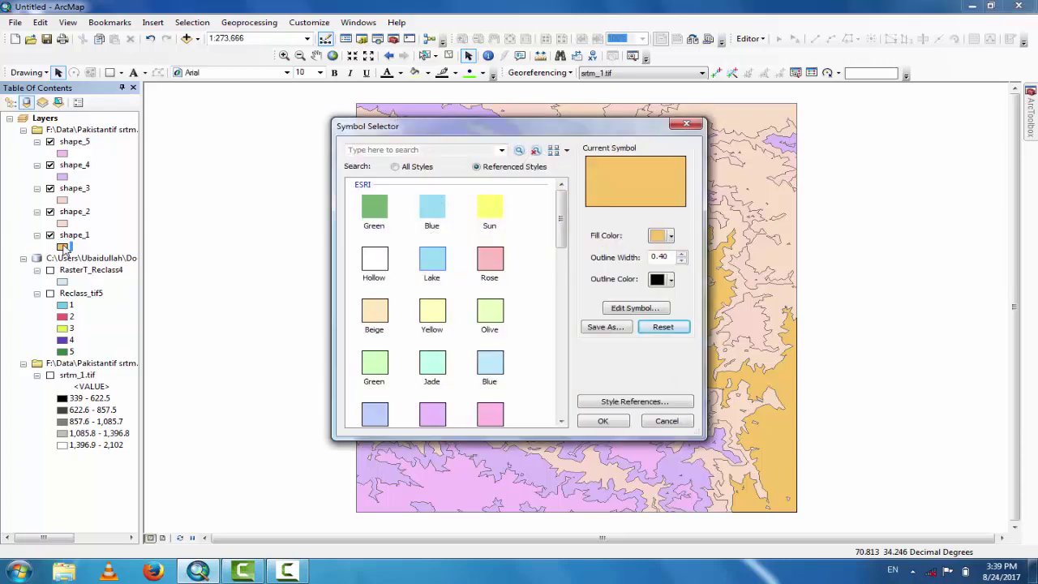
click(671, 236)
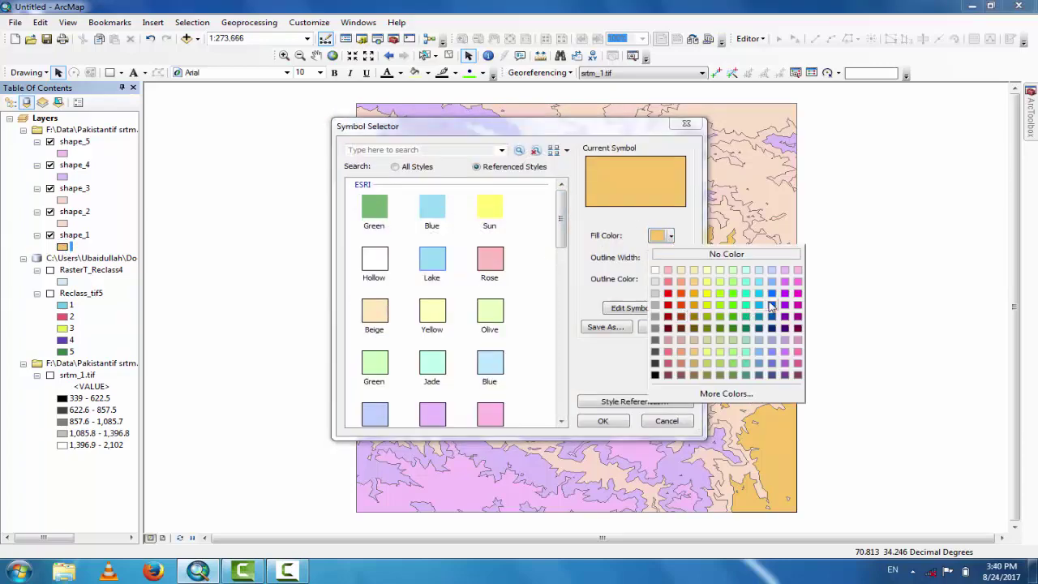
click(771, 305)
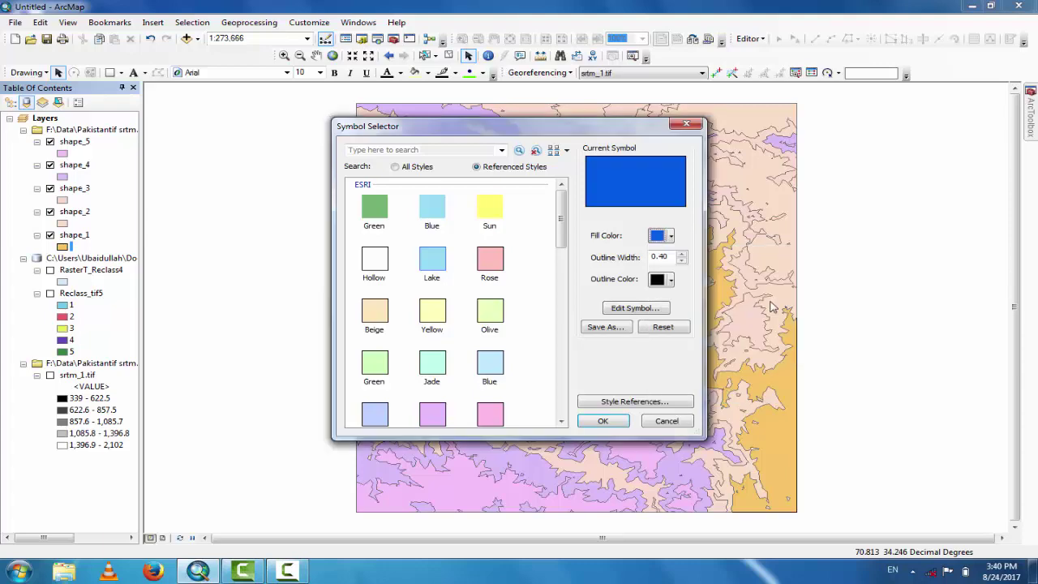
click(602, 422)
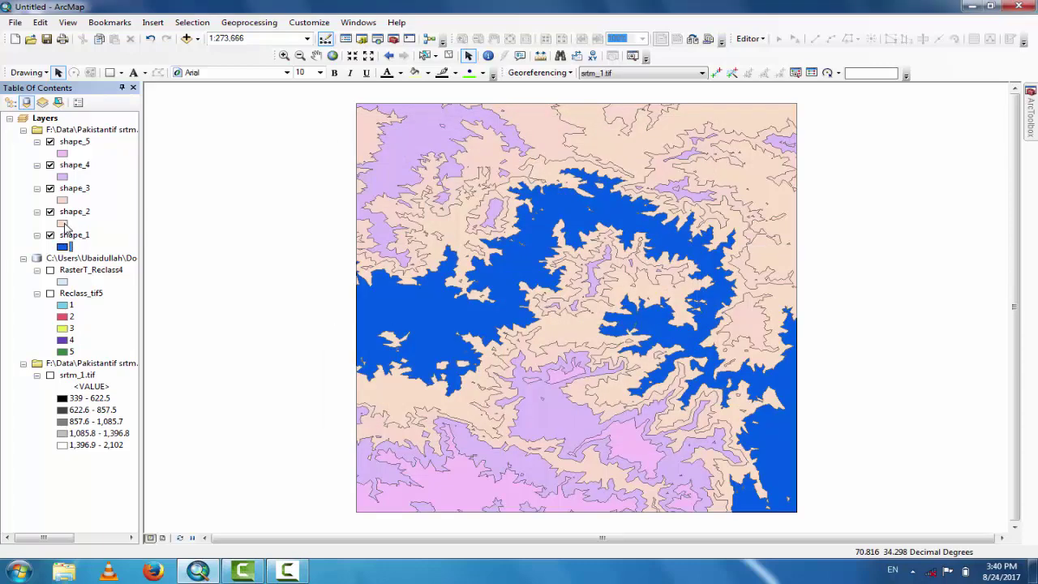
Apply the predefined solid Green symbol without an outline to the shape_2 layer
click(62, 224)
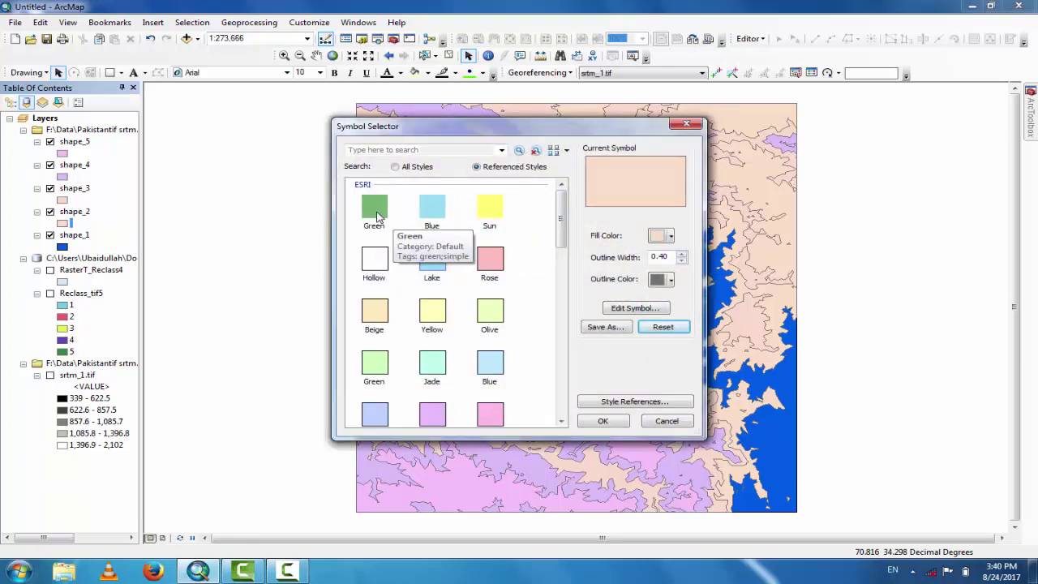
click(377, 214)
click(612, 423)
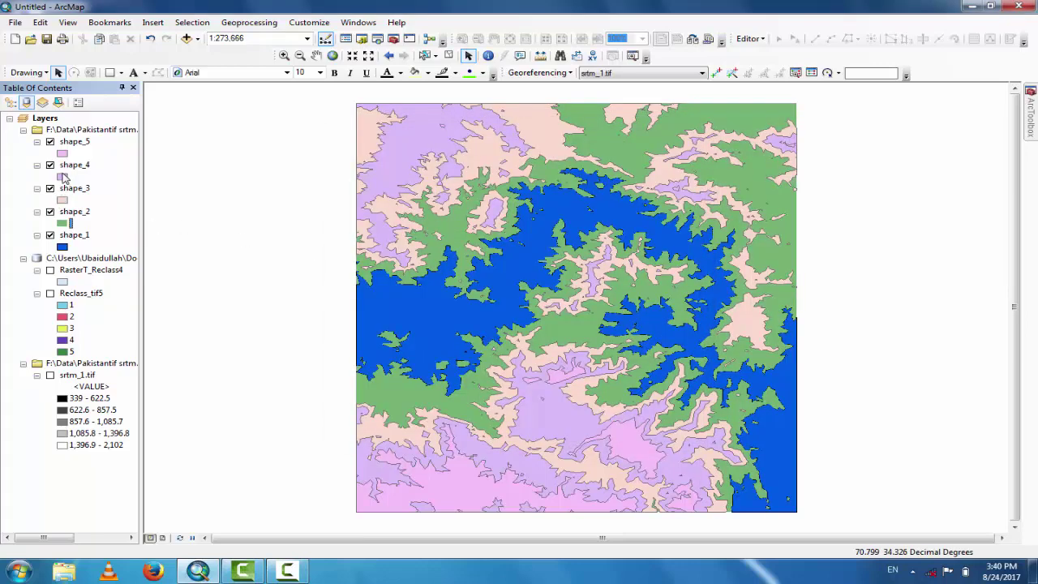
Apply the predefined Orange symbol to the shape_4 layer
click(62, 175)
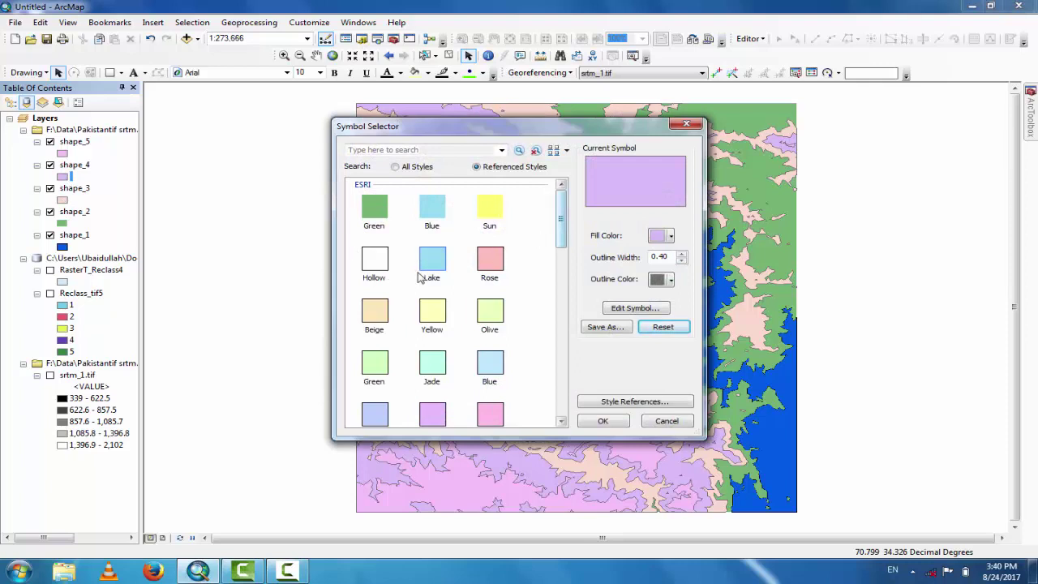
drag(562, 222, 562, 267)
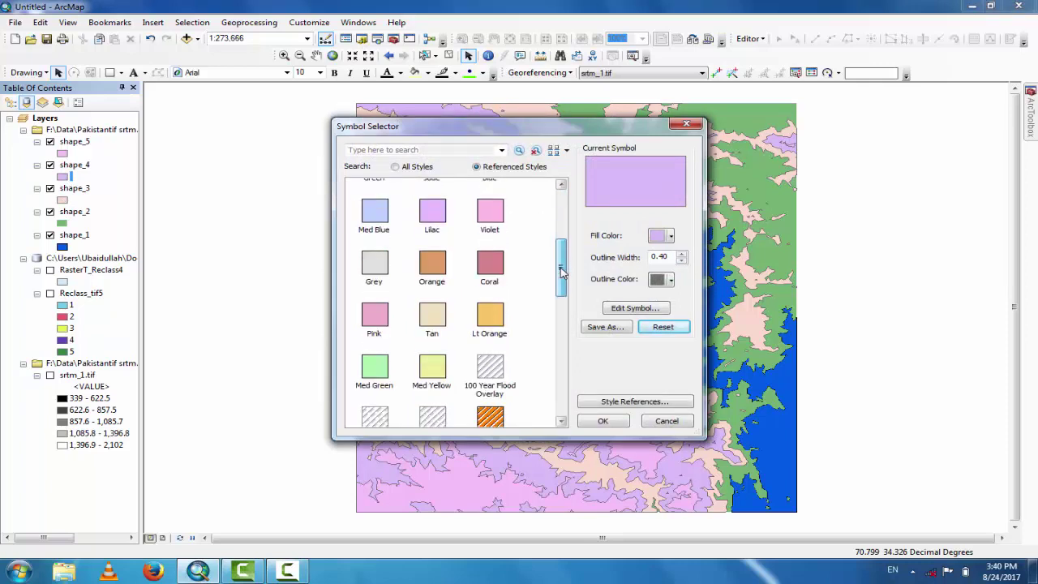
click(437, 273)
click(604, 421)
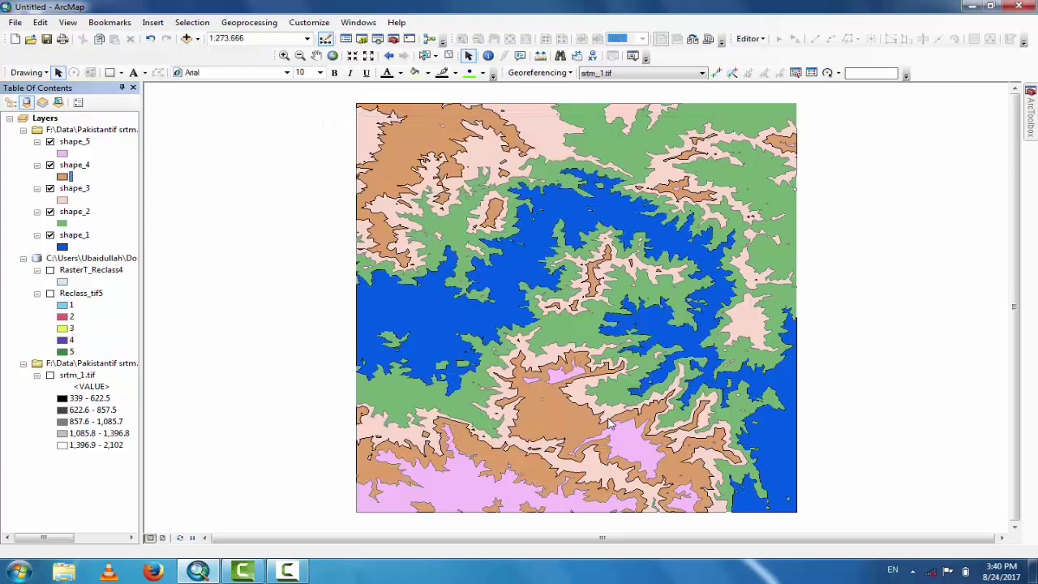
Change the fill color of the shape_5 layer's symbol to bright red
double_click(76, 142)
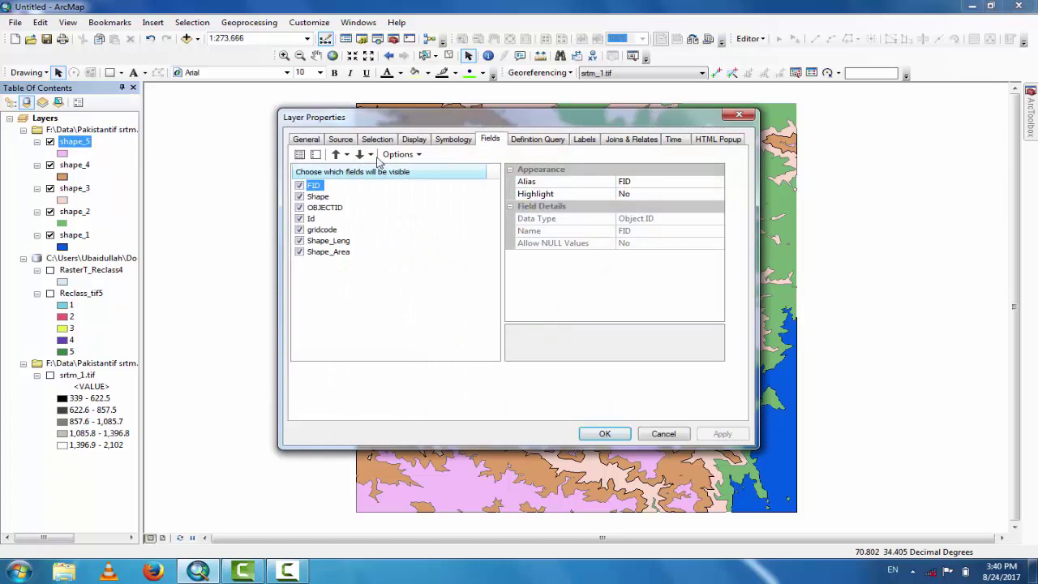
click(738, 115)
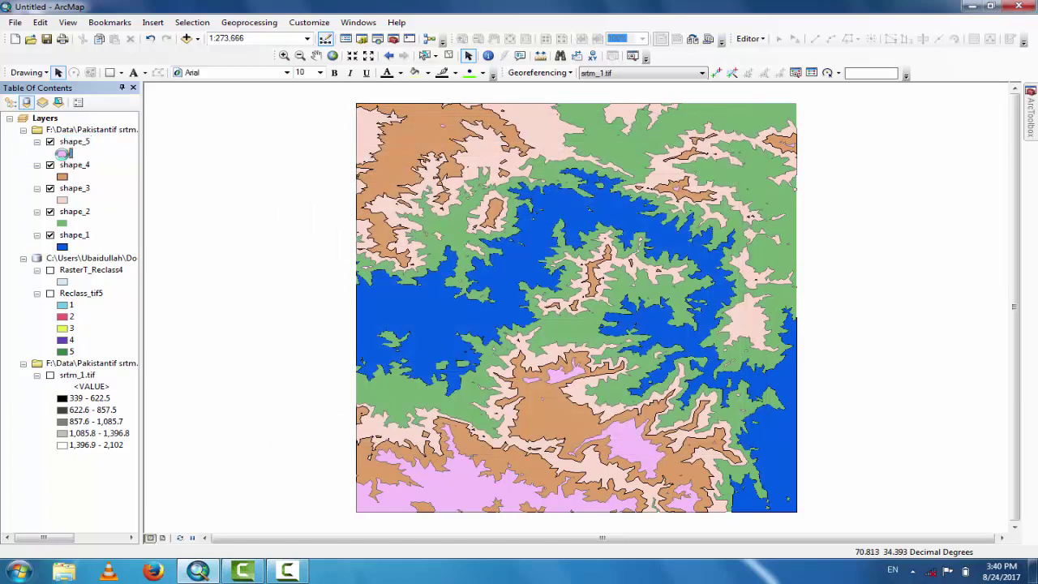
click(62, 154)
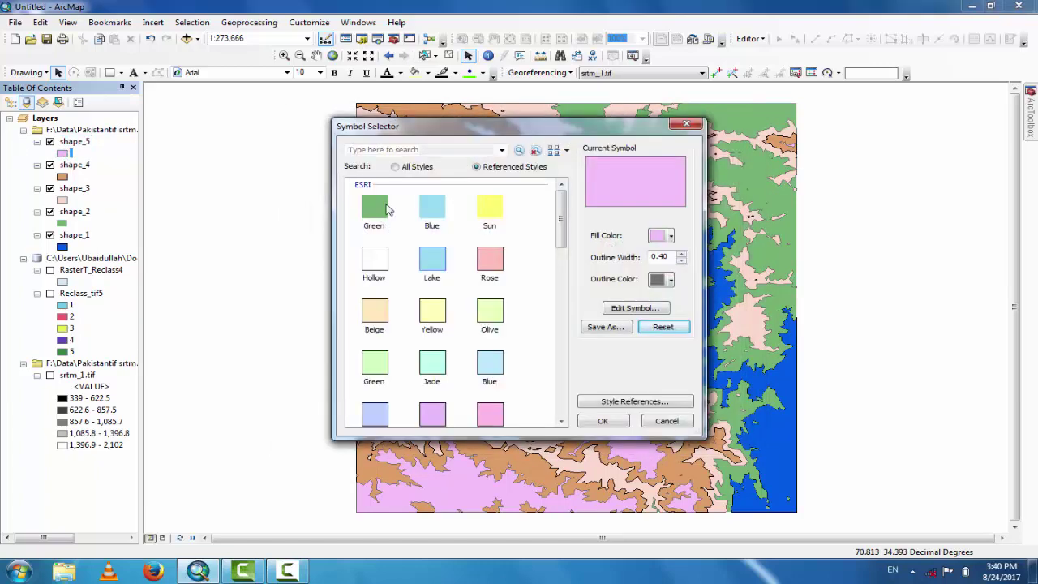
click(670, 235)
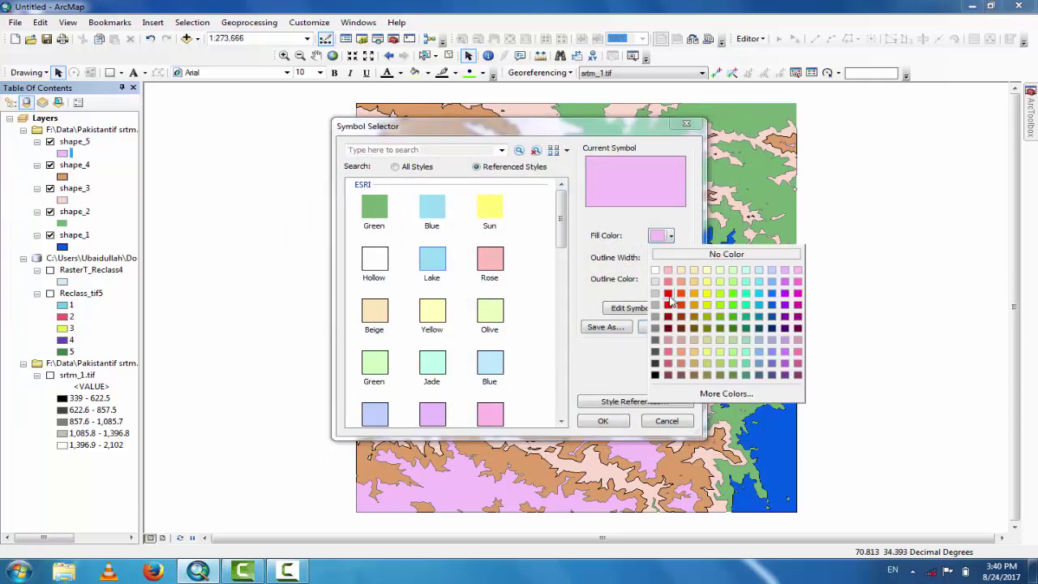
click(669, 294)
click(604, 422)
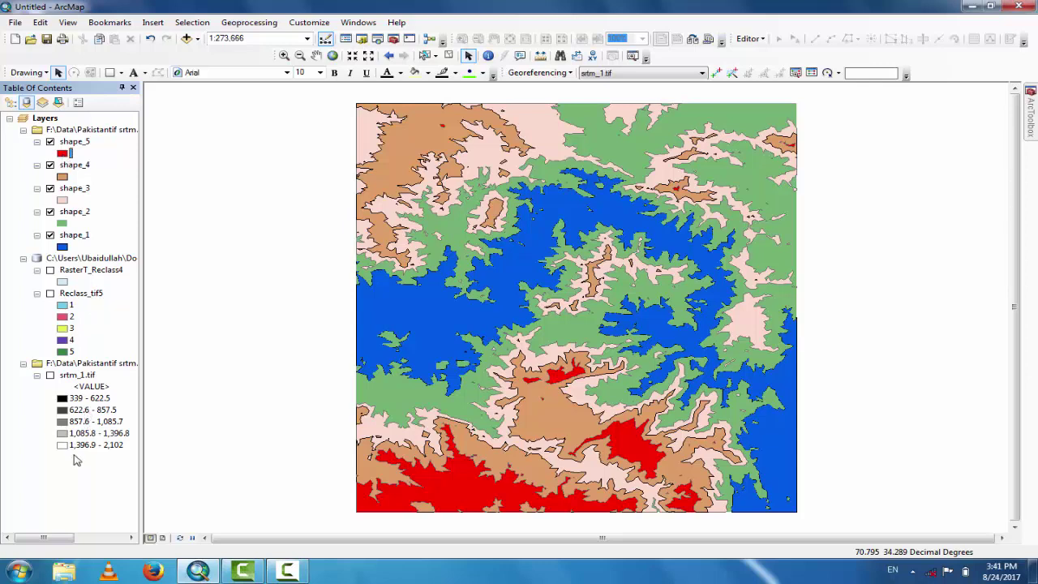
Hide the shape_5, shape_4, shape_3 and shape_2 layers one by one to view shape_1 on its own
click(50, 142)
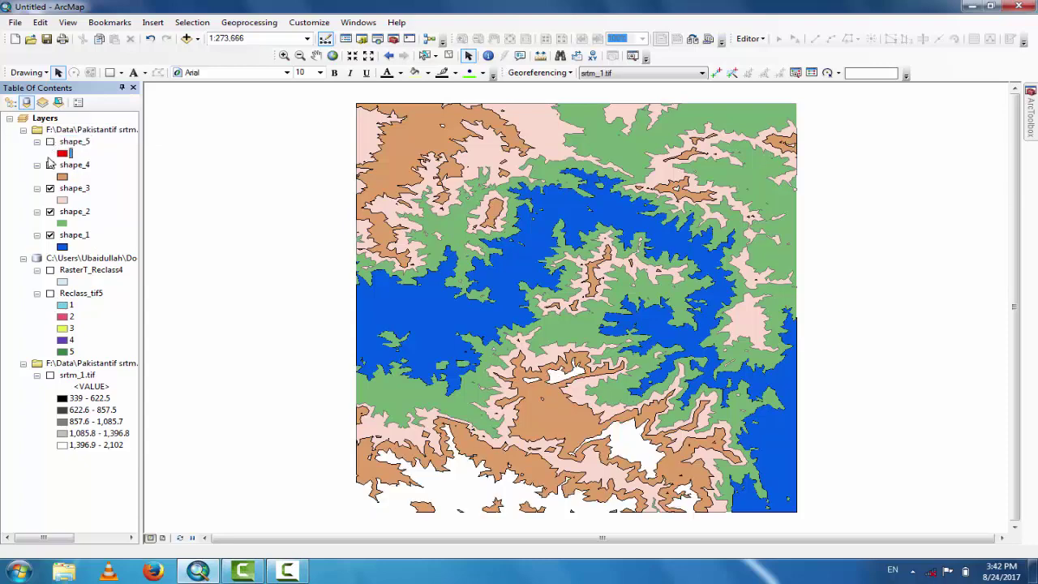
click(50, 165)
click(51, 188)
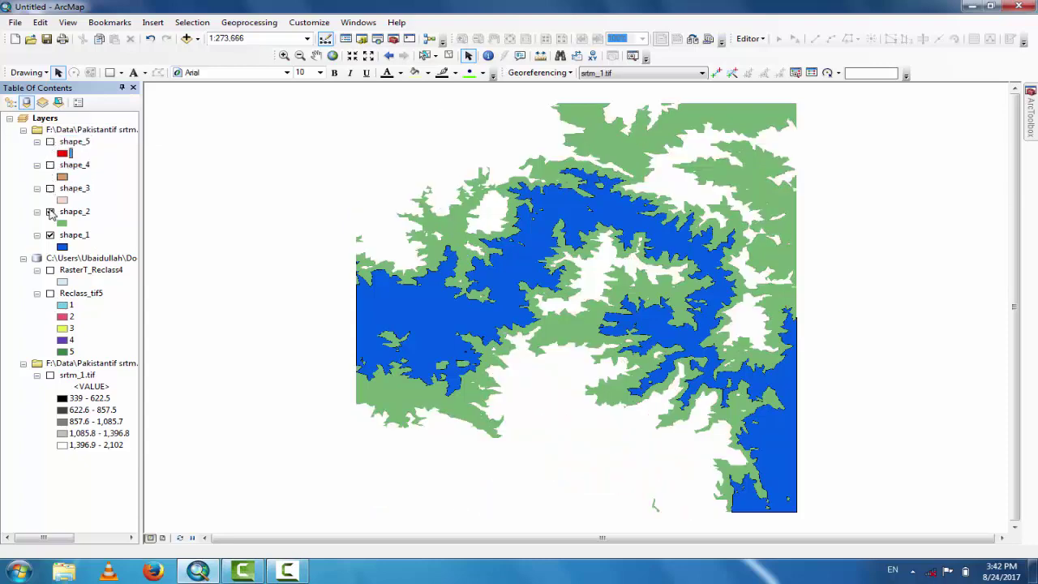
click(50, 212)
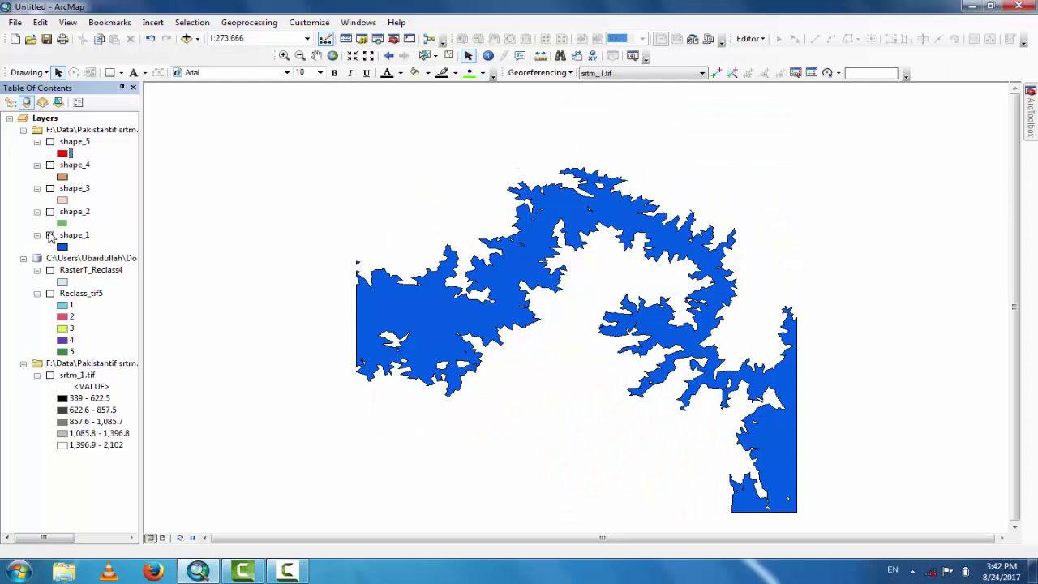
click(50, 235)
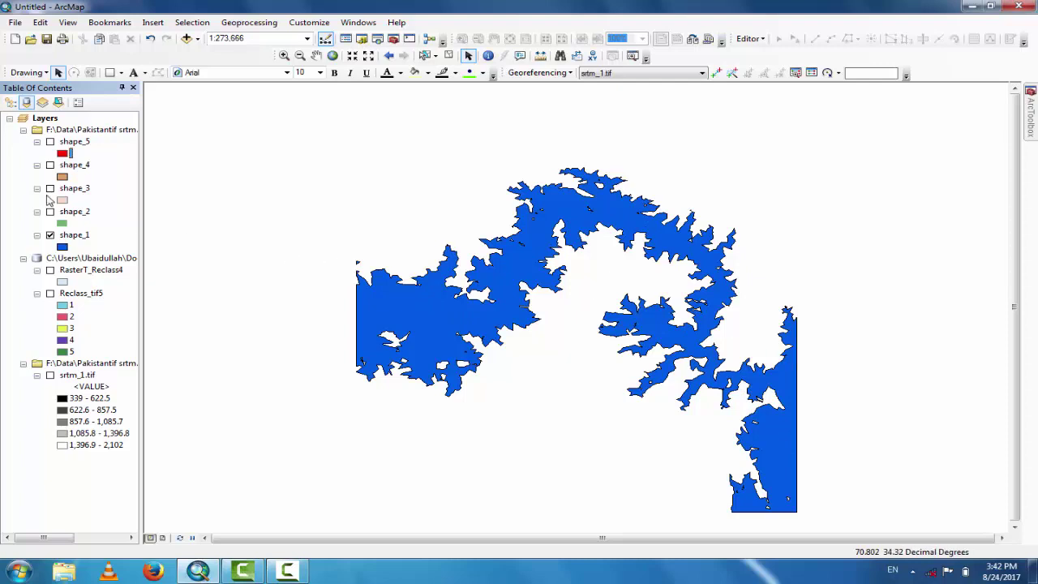
Turn the shape_2, shape_3, shape_4 and shape_5 layers back on in order to view the elevation classes building up
click(50, 211)
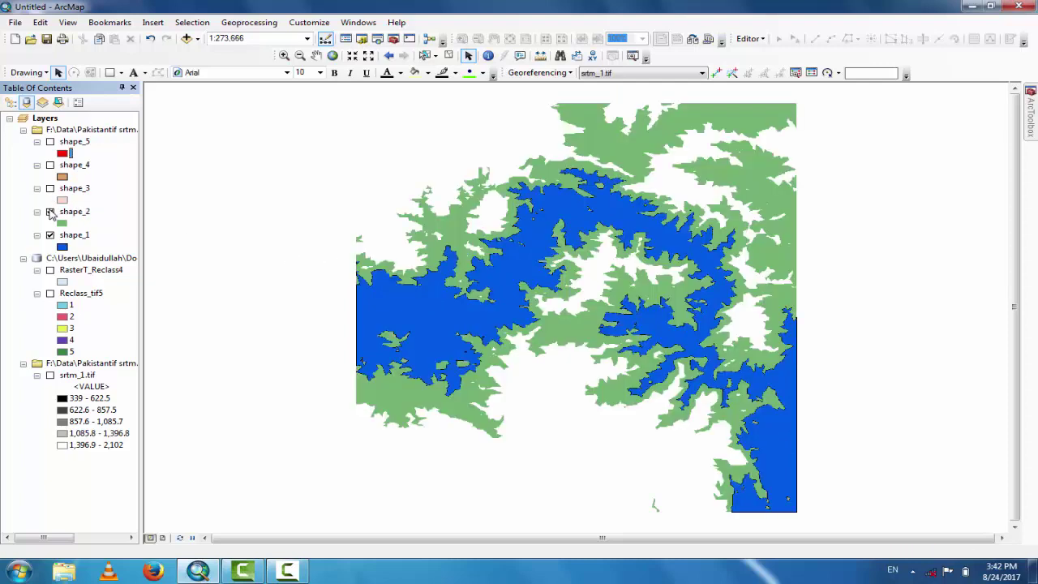
click(50, 188)
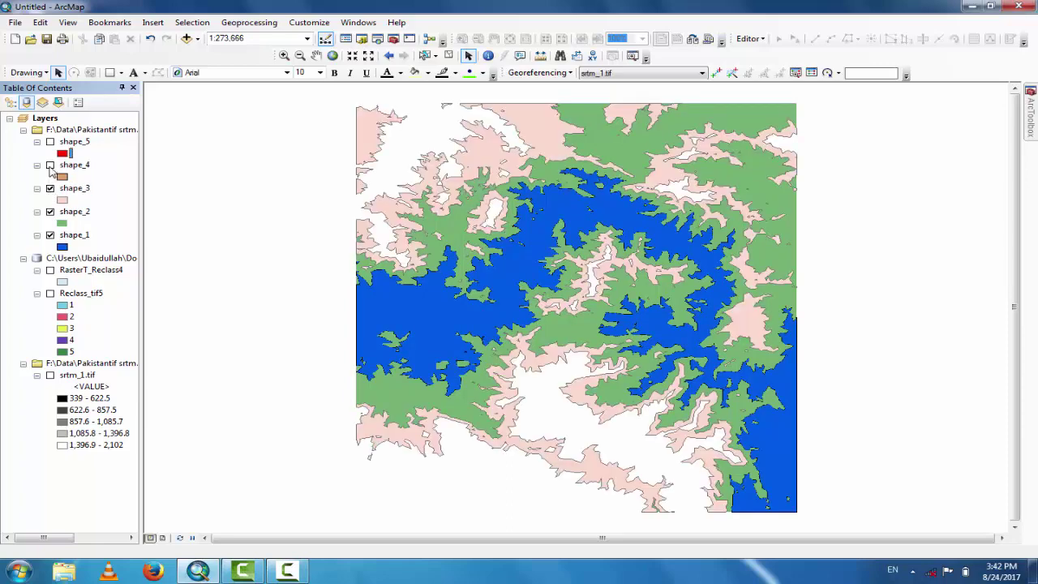
click(51, 166)
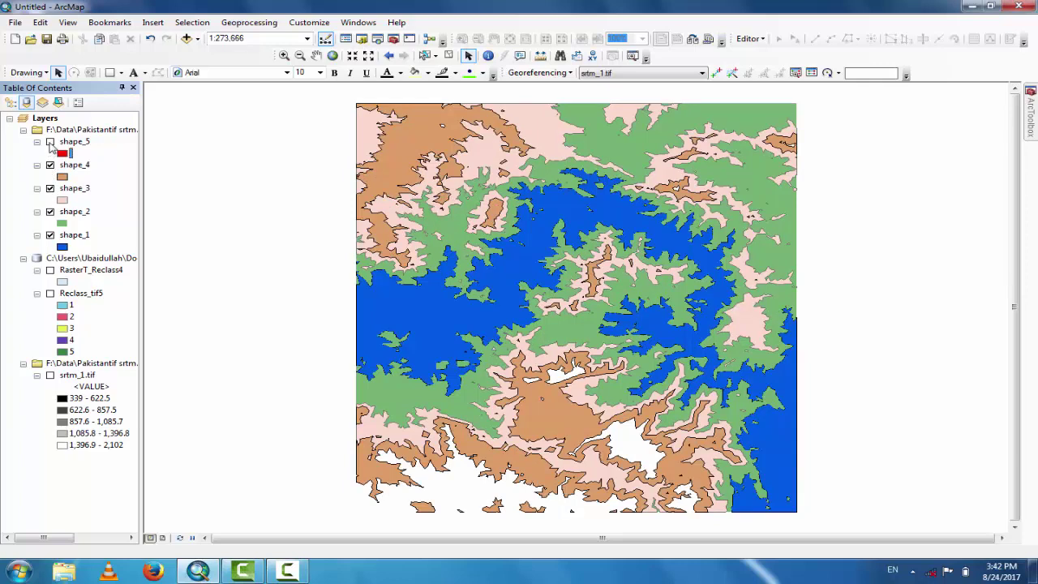
click(50, 142)
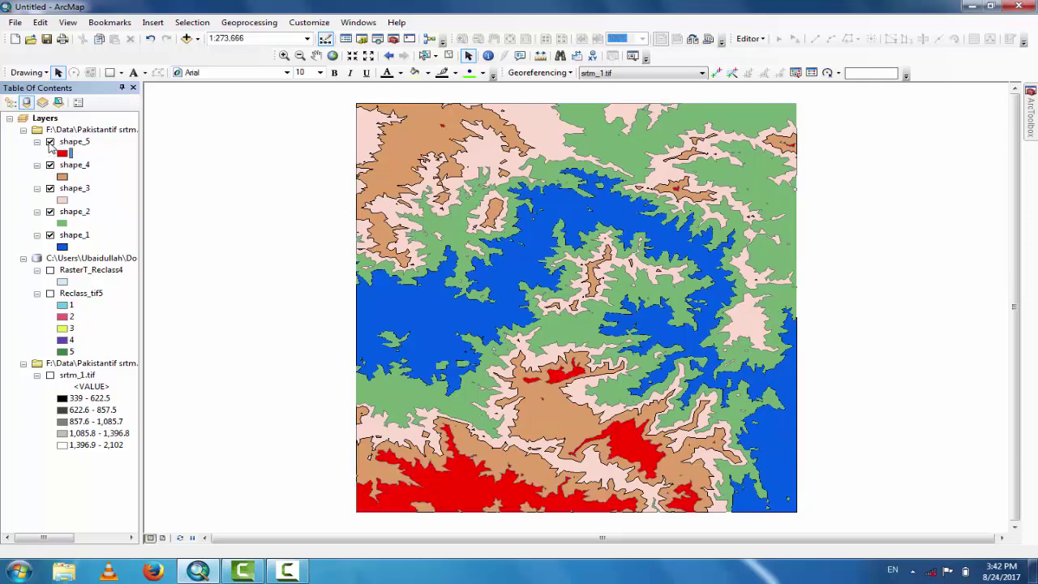